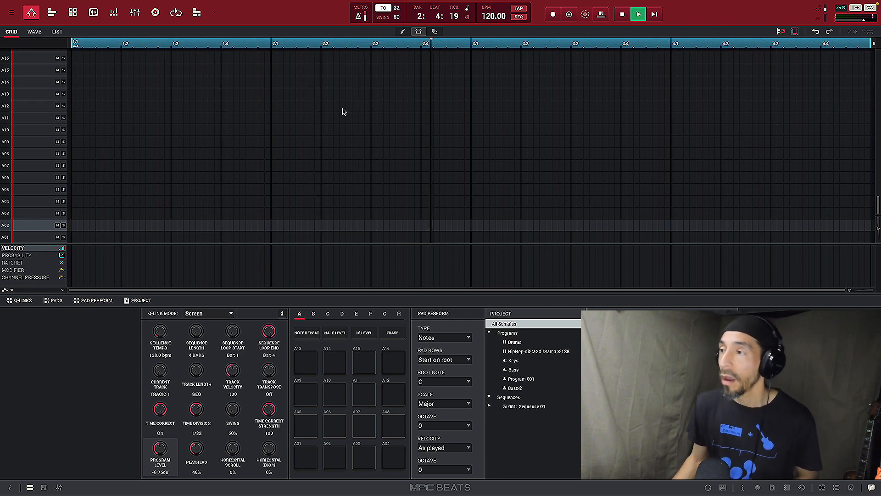
Stop playback and tap in a sequence tempo of about 96.6 BPM
key("space")
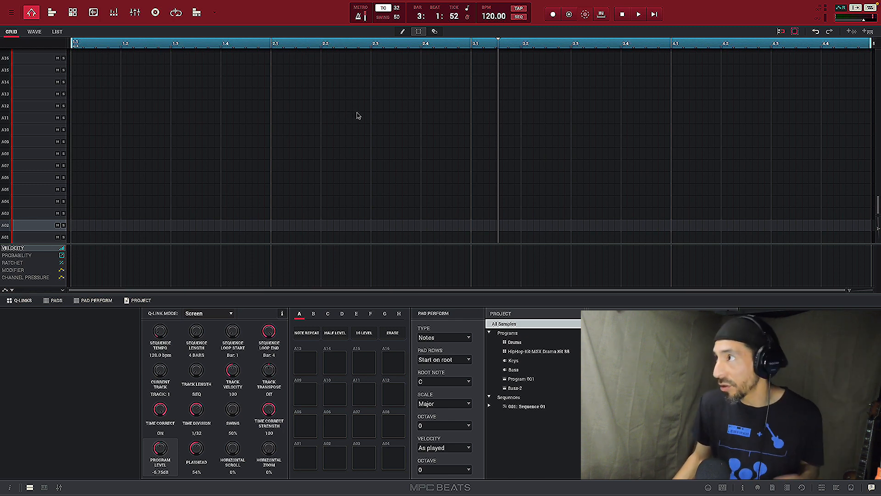
left_click(518, 9)
left_click(518, 9)
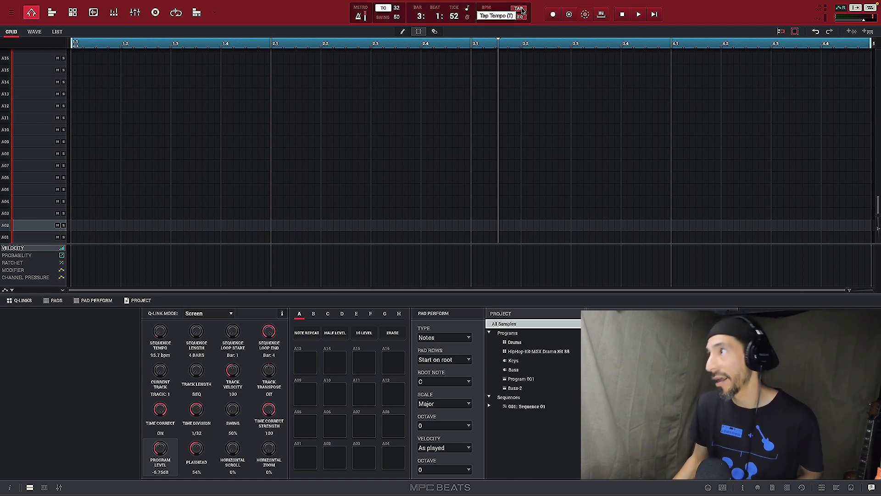
left_click(522, 8)
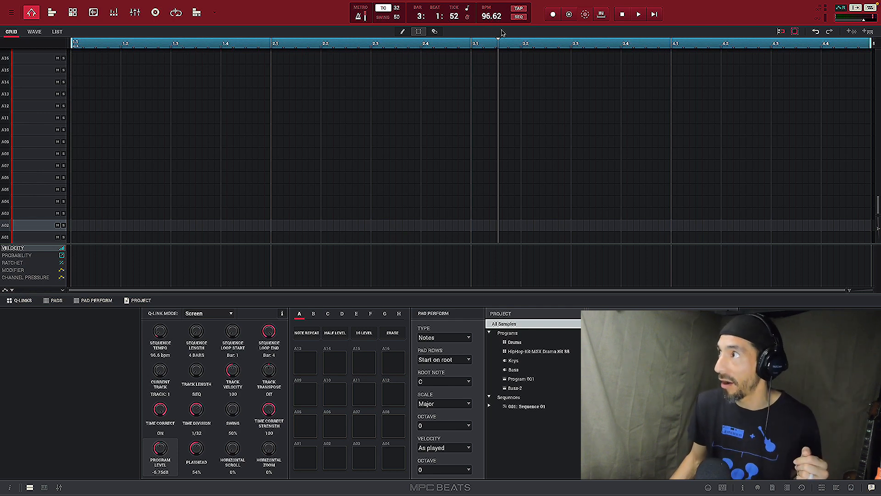
Set the sequence tempo to 120 BPM and play the sequence briefly to hear it
double_click(505, 16)
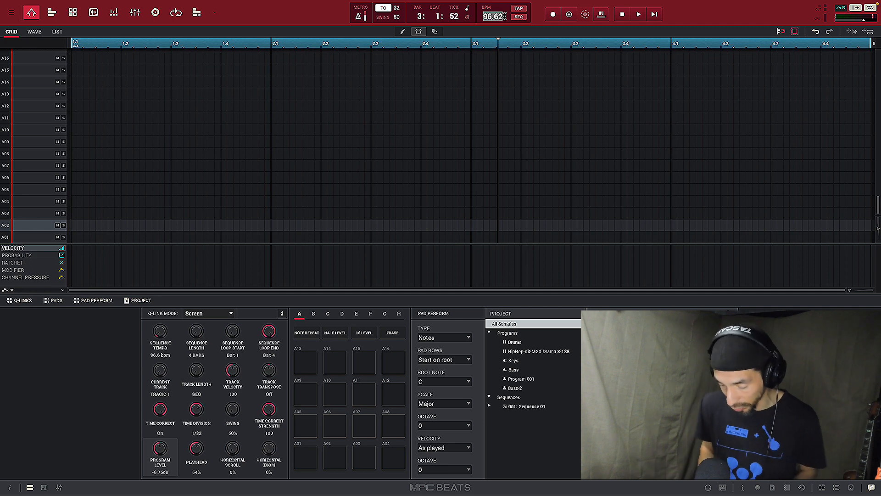
type("120")
key("Return")
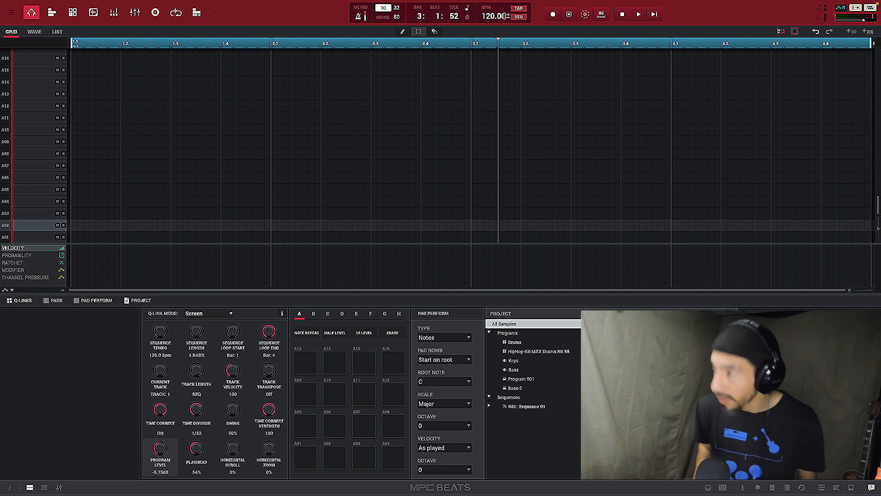
key("space")
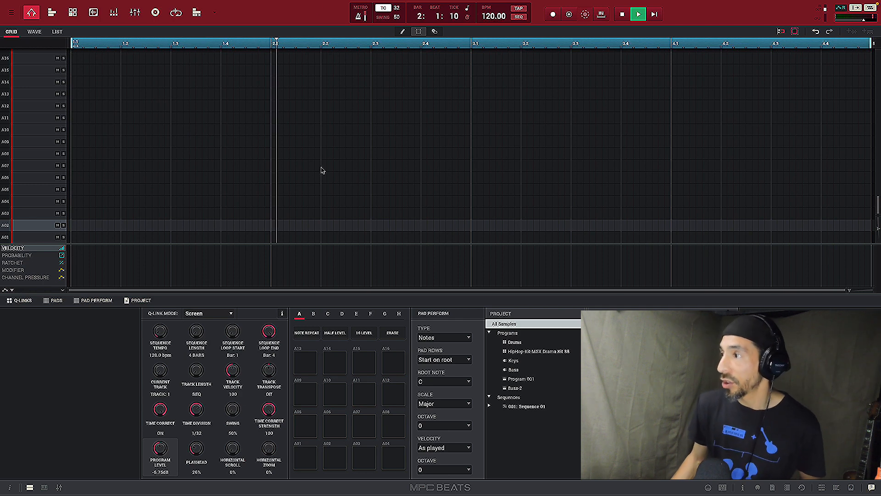
key("space")
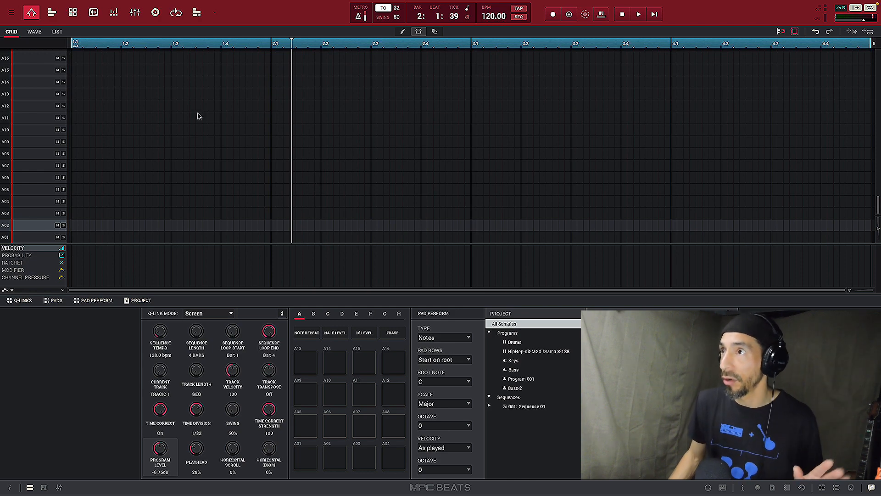
Show the channel inspector in the main view and assign the HipHop-Kit-MSX Drama Kit 88 program to the Drum track
left_click(51, 13)
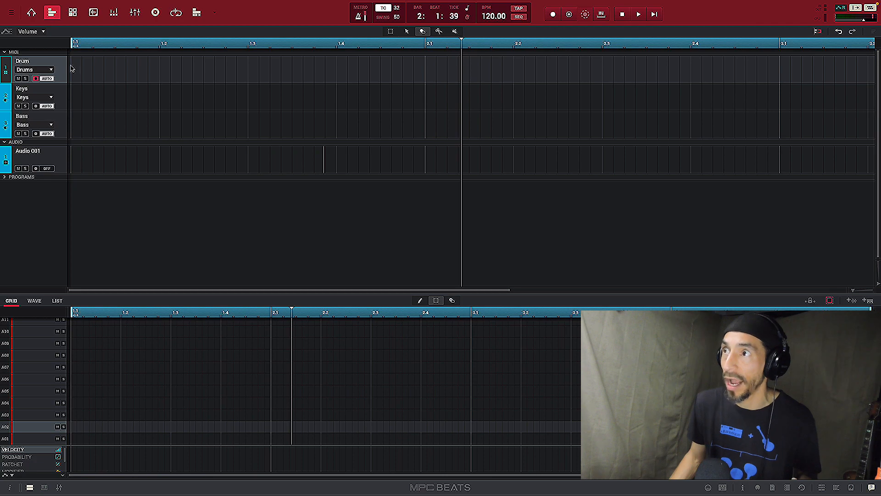
left_click(31, 13)
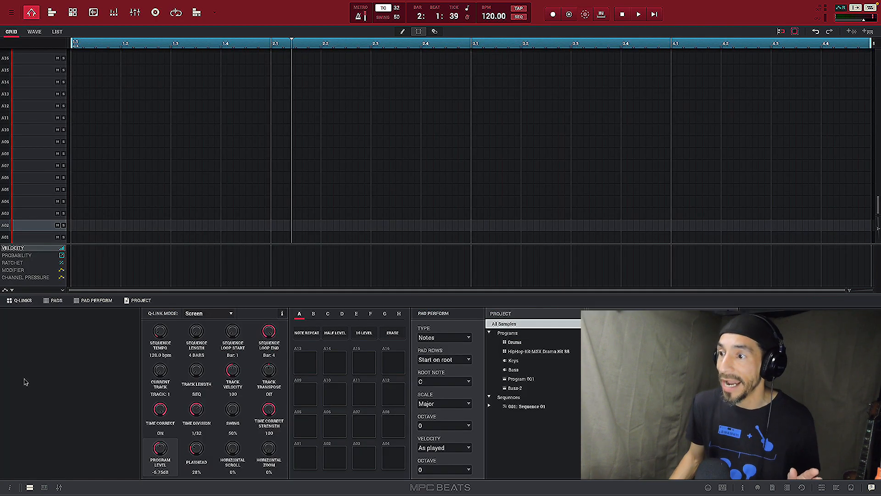
left_click(11, 488)
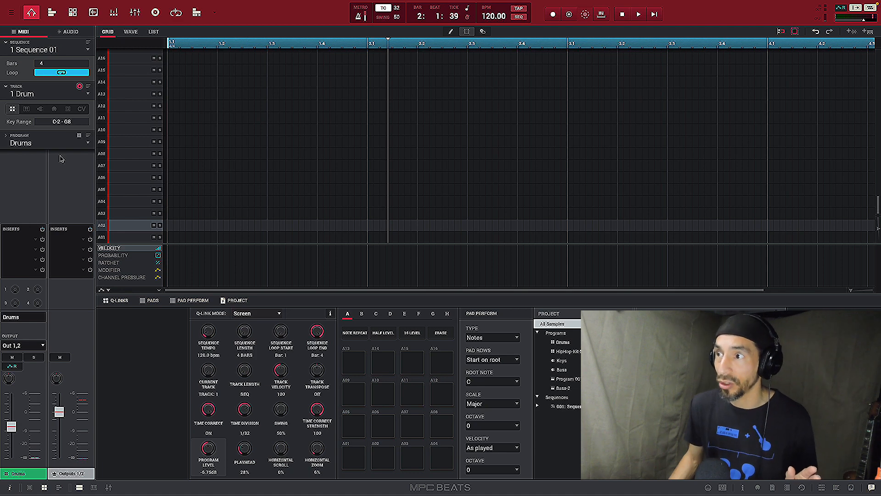
left_click(88, 143)
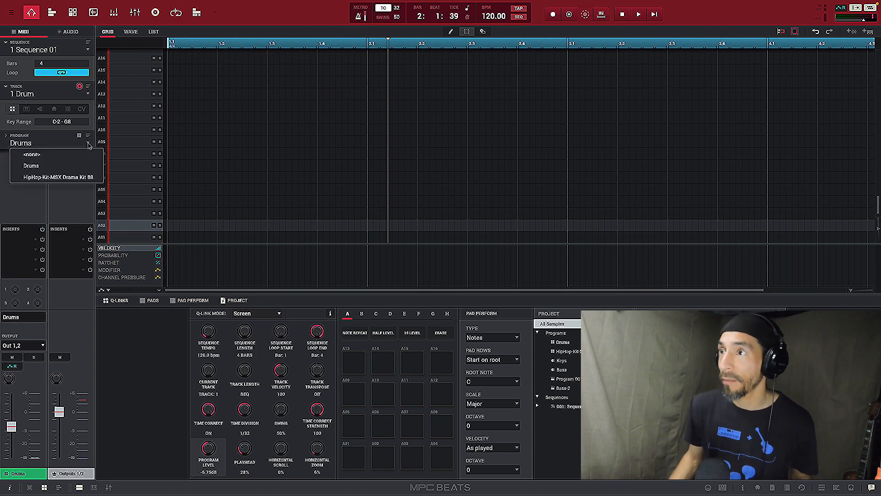
left_click(71, 178)
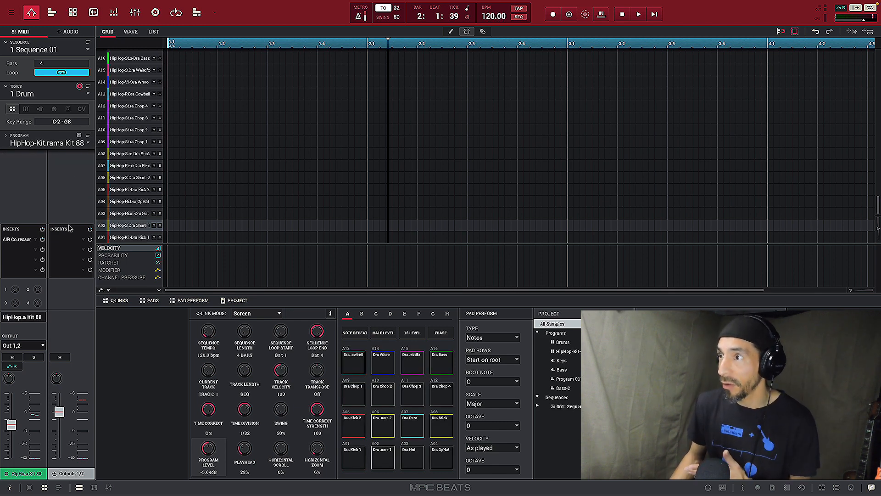
Play the empty sequence from the start to try out the drum kit against the tempo
key("space")
key("space")
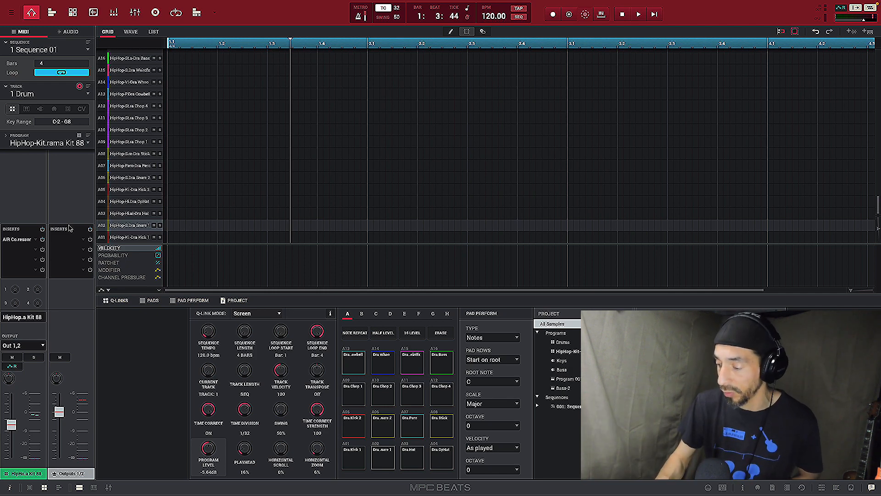
key("space")
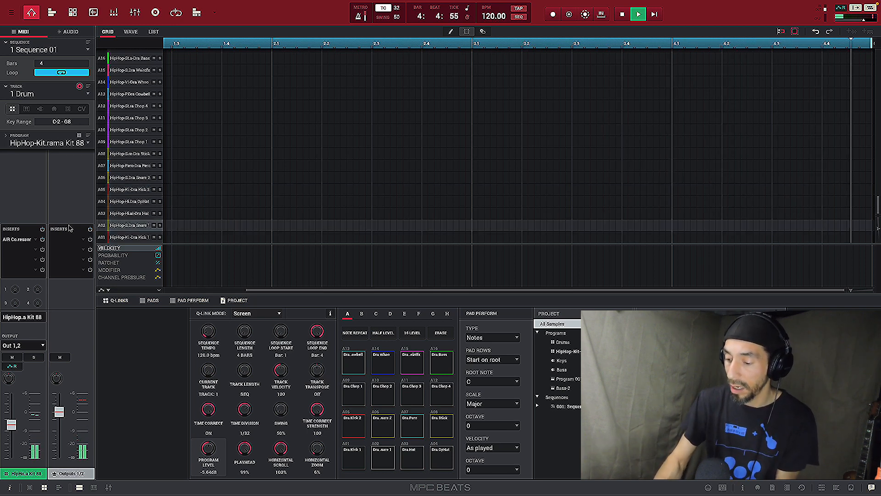
key("space")
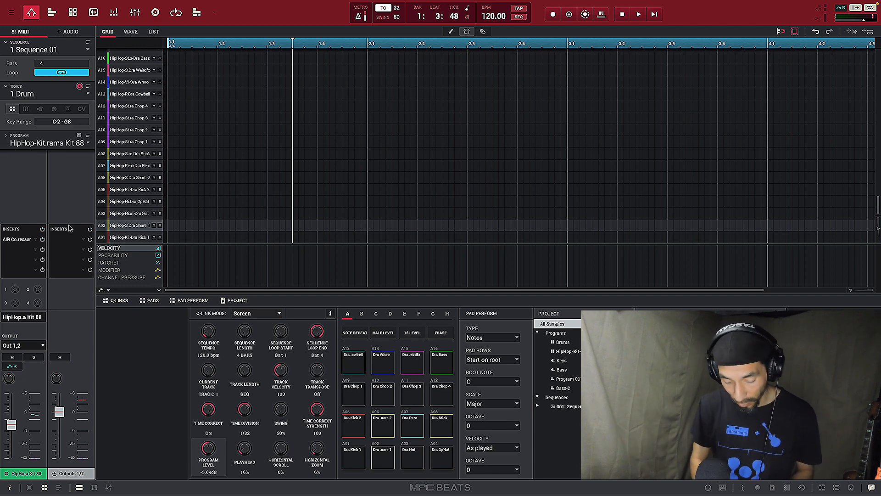
key("ctrl+space")
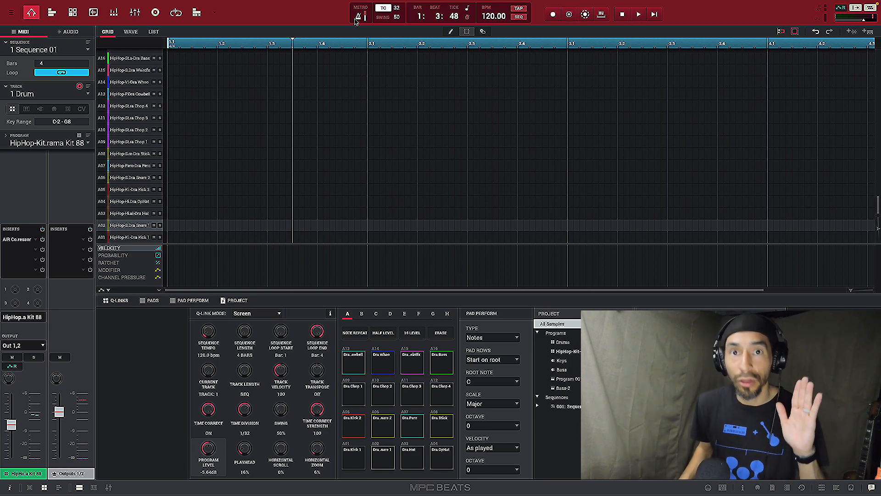
mouse_move(331, 1)
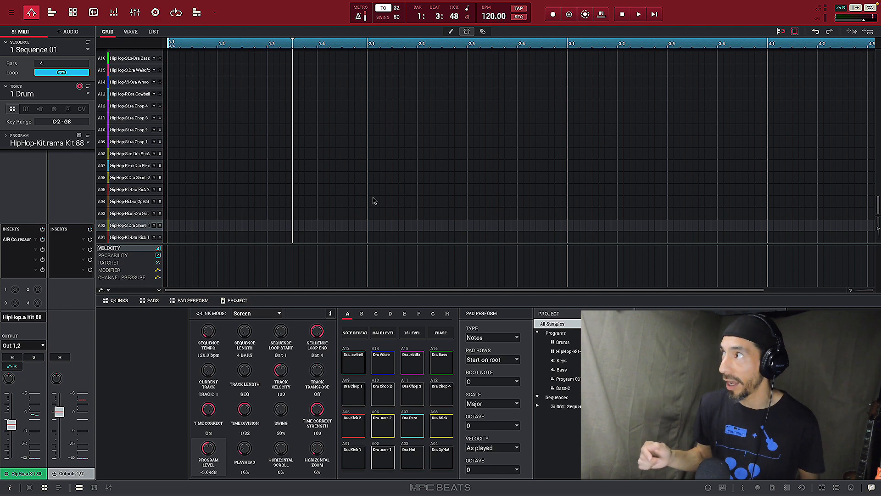
Overdub a four-bar beat on the Drum track with Kick 2 (A05) and Snare 1 (A02) hits
key("shift+space")
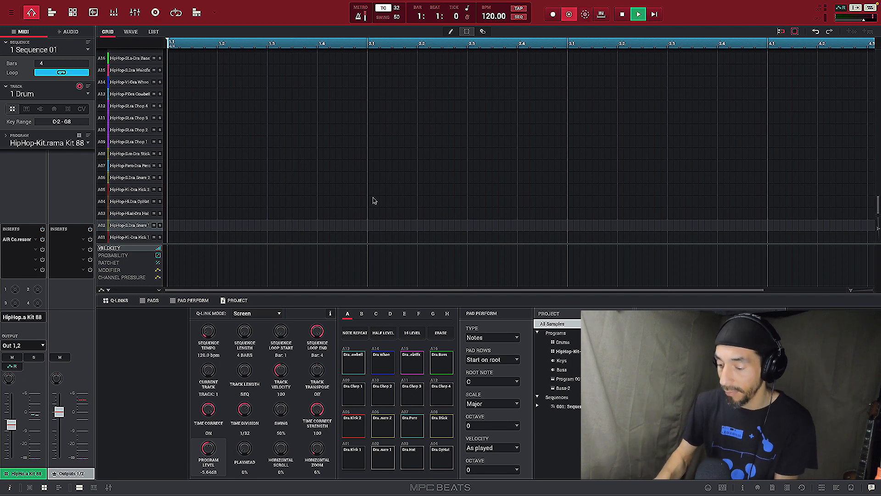
key("a")
key("x")
key("a")
key("x")
key("a")
key("x")
key("a")
key("a")
key("x")
key("a")
key("x")
key("a")
key("x")
key("a")
key("x")
key("a")
key("a")
key("a")
key("x")
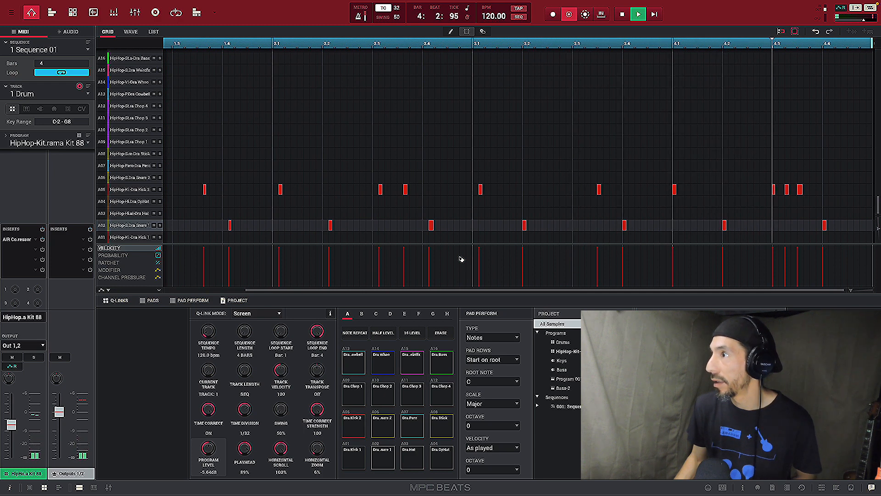
key("space")
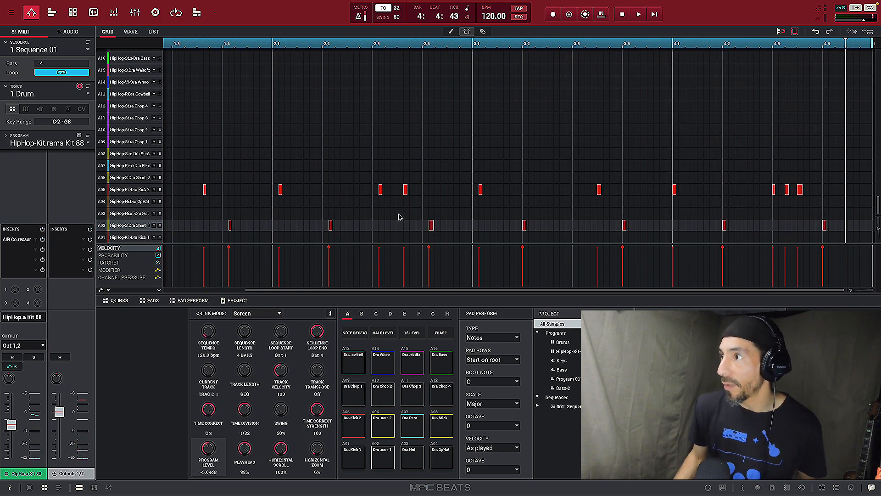
Move the kick and snare notes from 1.1 through 2.2 slightly earlier onto the grid lines and play the result
left_click_drag(367, 296, 259, 296)
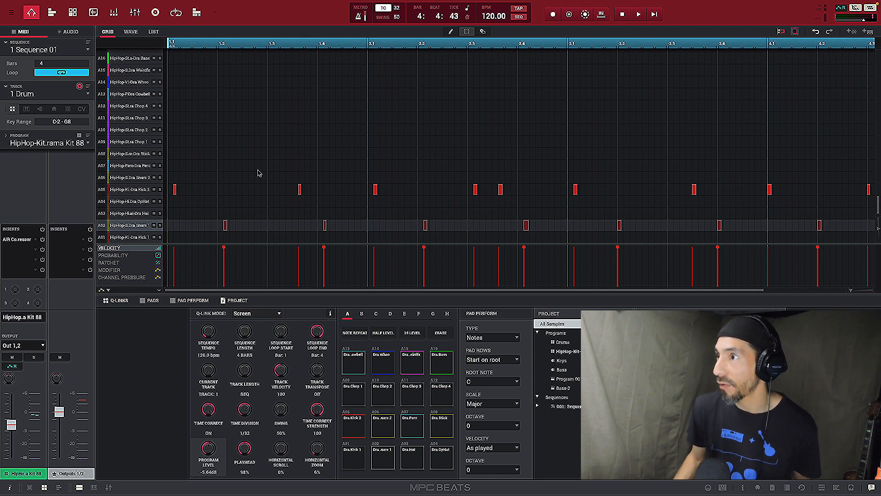
left_click_drag(173, 172, 421, 227)
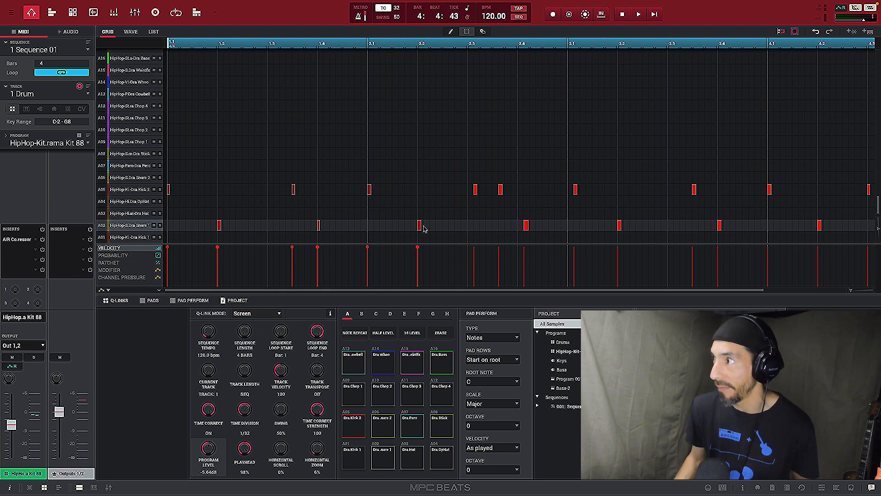
key("space")
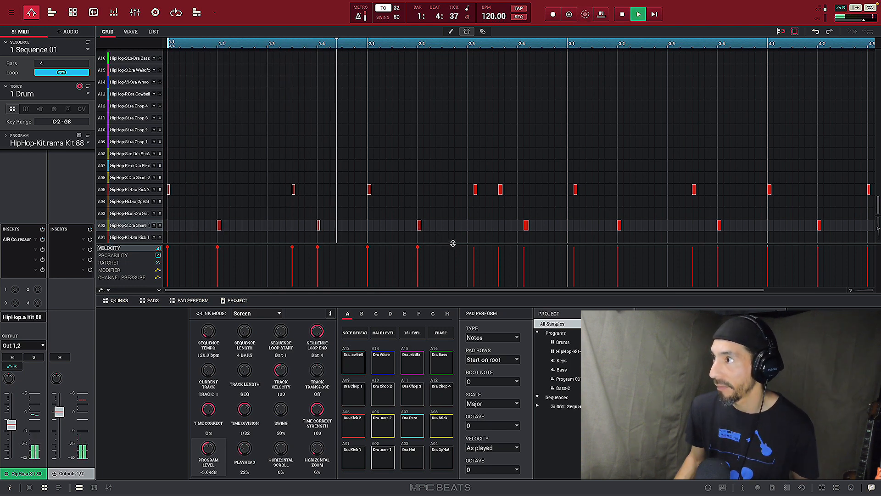
key("space")
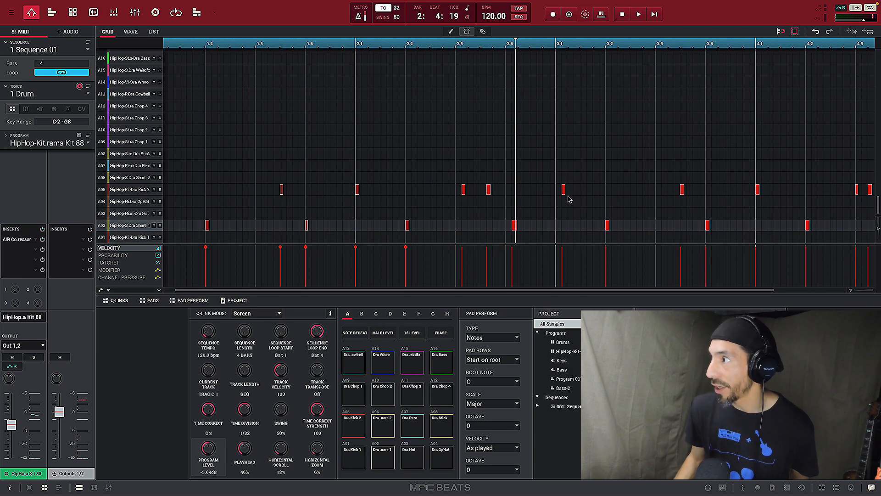
Move the kick and snare notes from 2.3 through 3.1 slightly earlier onto the grid lines and play back the beat
left_click_drag(451, 174, 599, 237)
left_click_drag(514, 228, 508, 228)
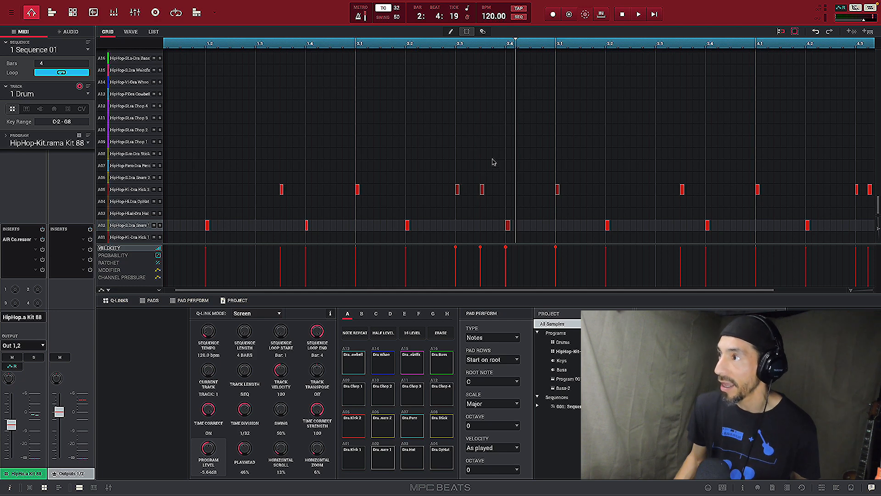
key("space")
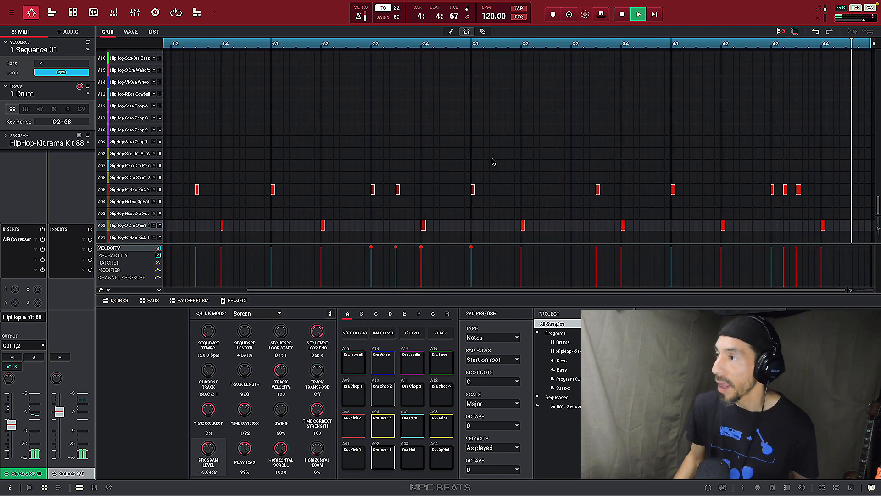
key("space")
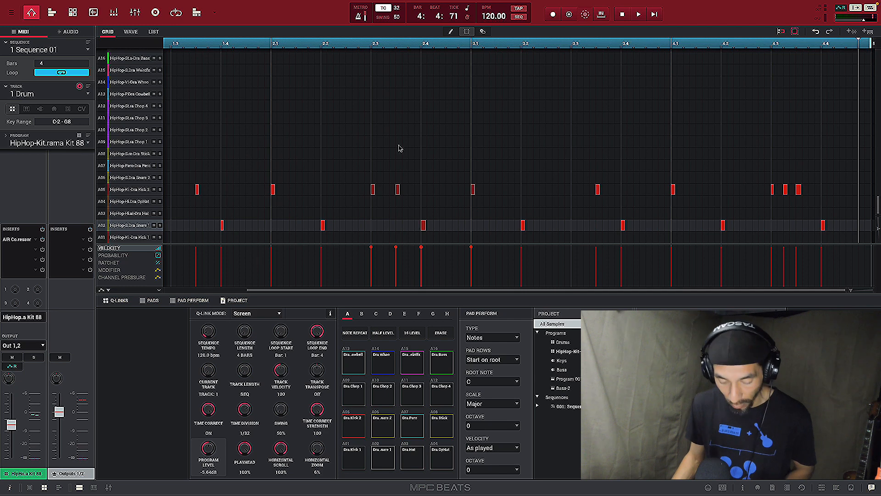
key("space")
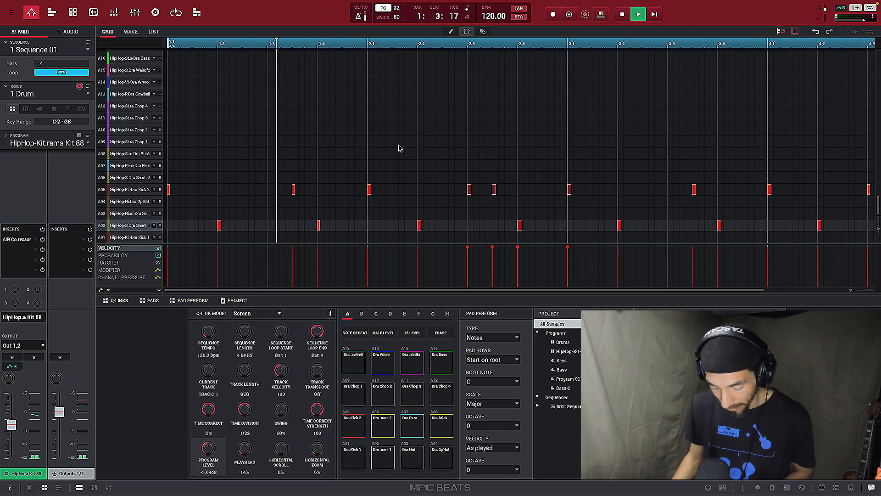
key("space")
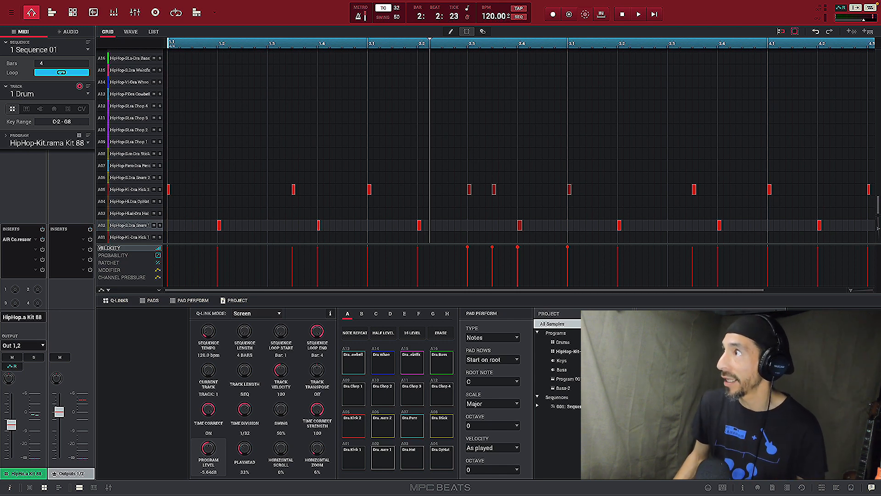
Set the sequence tempo to 100 BPM and play the beat at that speed
double_click(507, 16)
key("BackSpace")
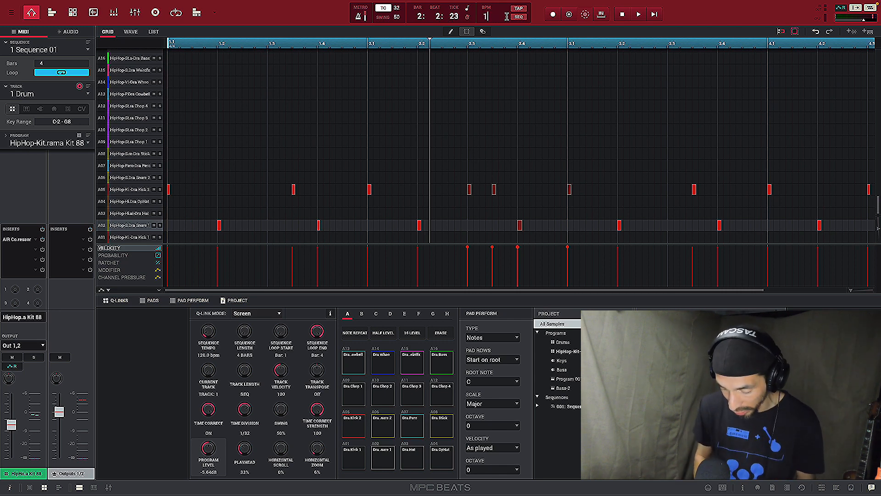
key("Return")
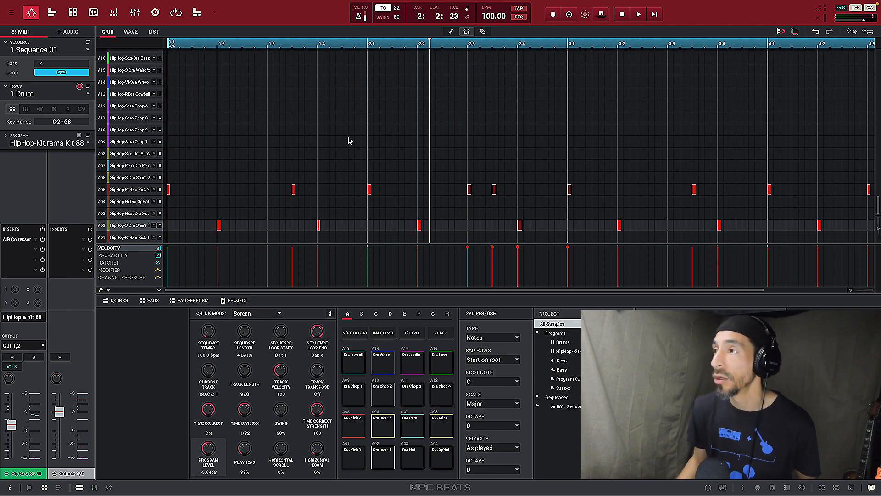
key("space")
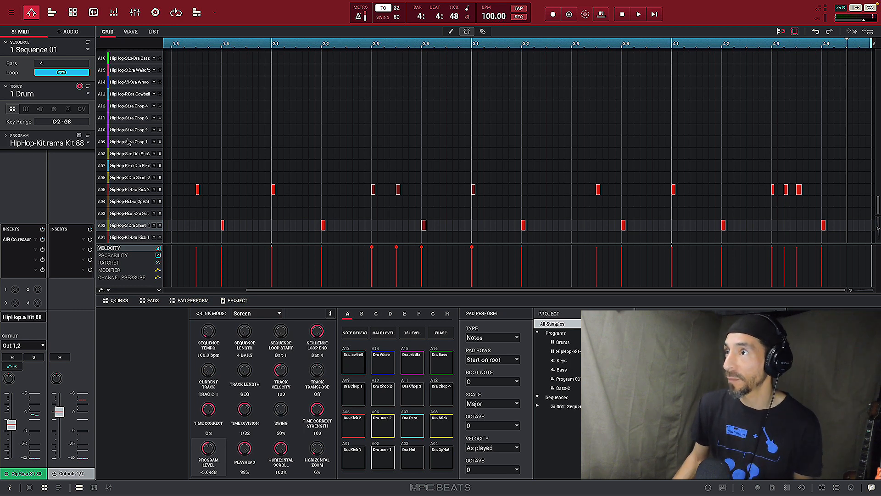
Deselect the notes and overdub Chop 2, Chop 3 and Chop 4 hits (A10 to A12) over the drum pattern
left_click(332, 138)
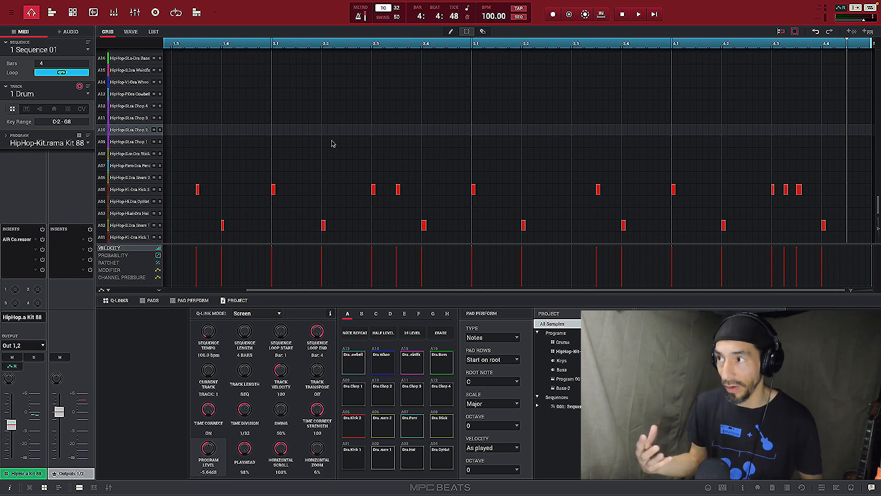
key("shift+space")
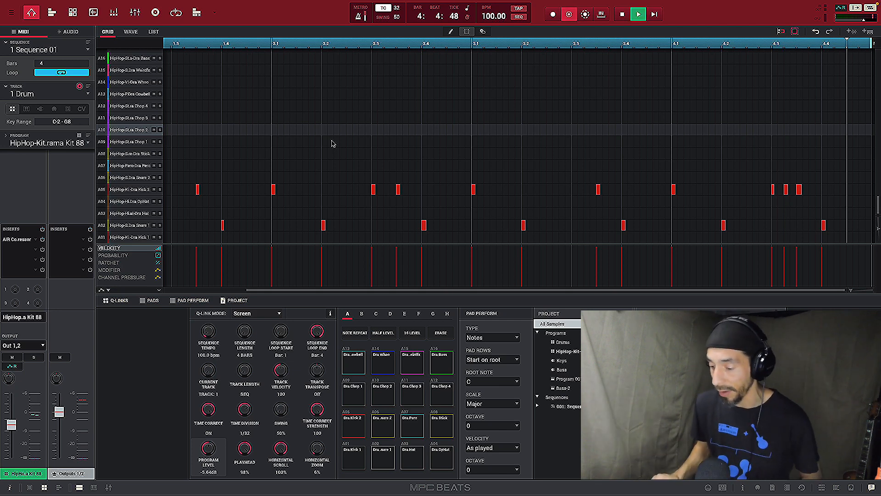
key("space")
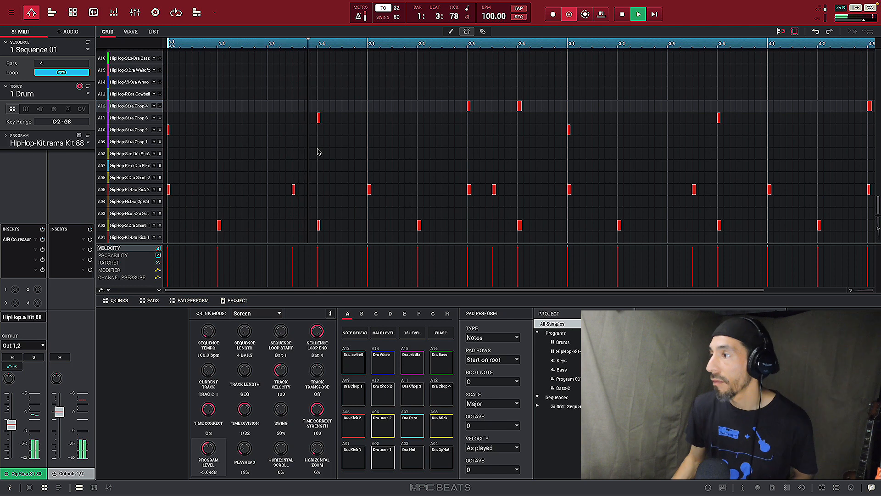
Overdub a hi-hat pattern on pad A03 across all four bars of the drum track
key("space")
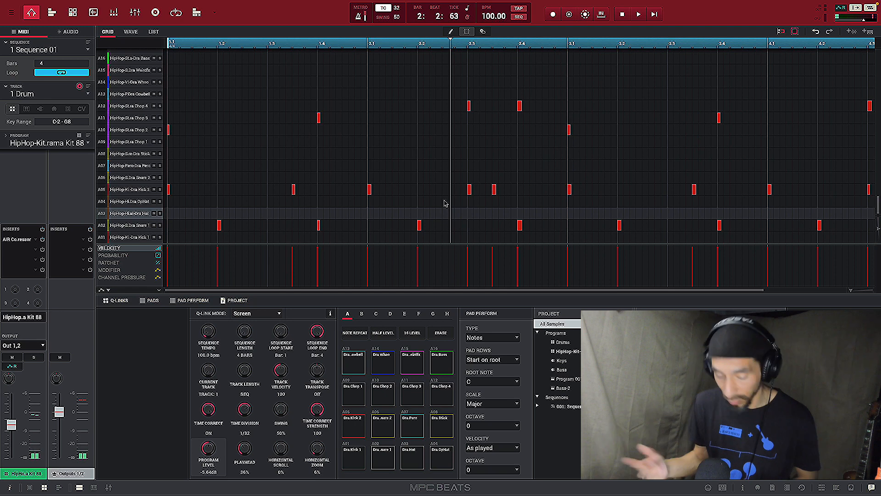
key("space")
key("space")
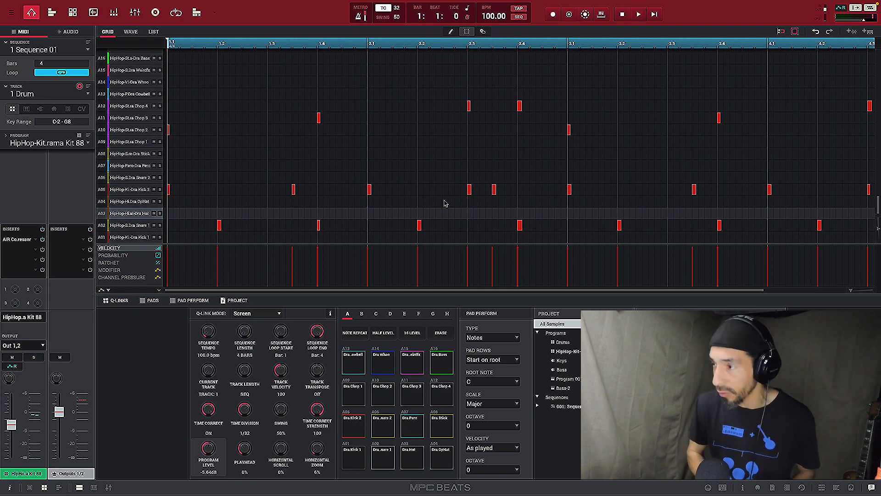
key("shift+space")
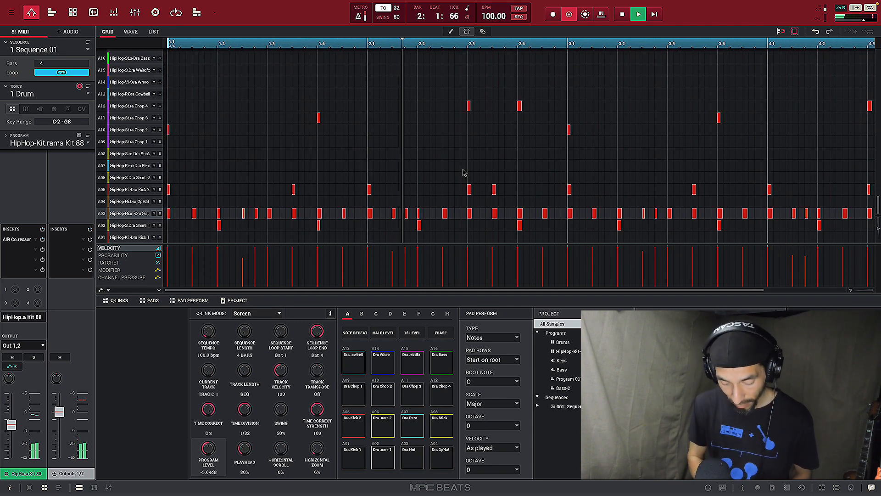
key("space")
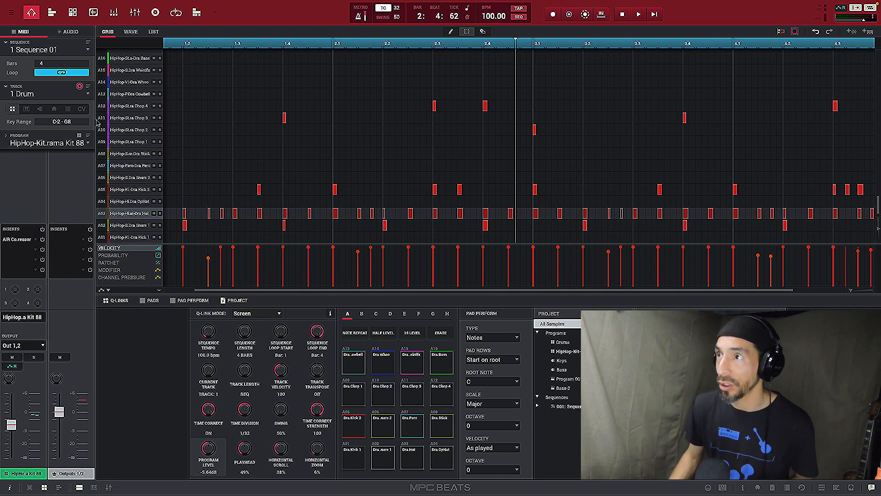
Rename track 1 as Hip Hop Kit 88 and play the beat in the track arrangement view
left_click(38, 95)
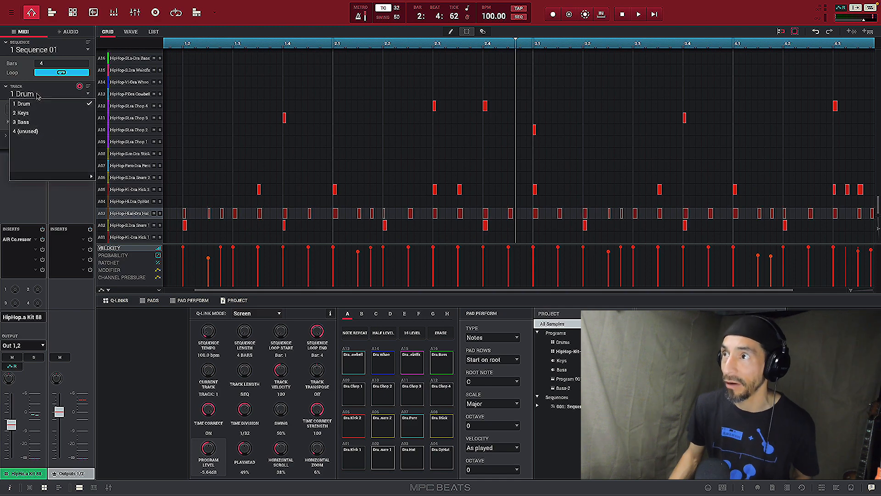
left_click(31, 98)
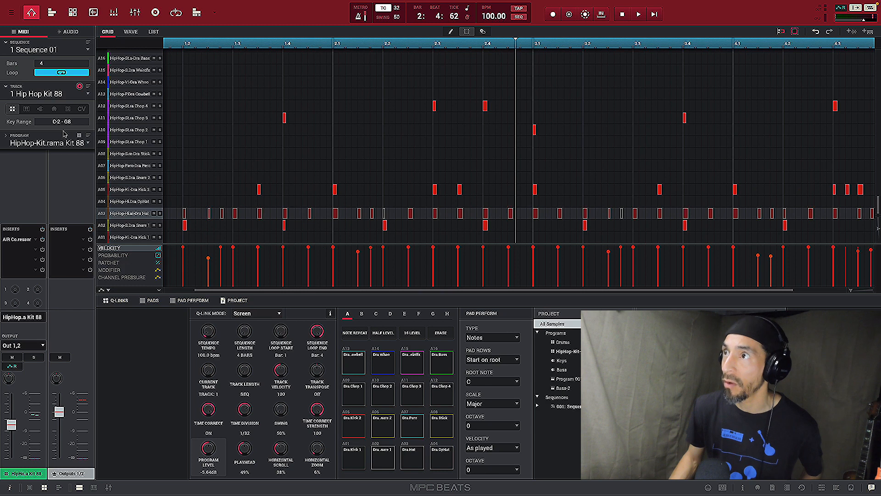
left_click(51, 14)
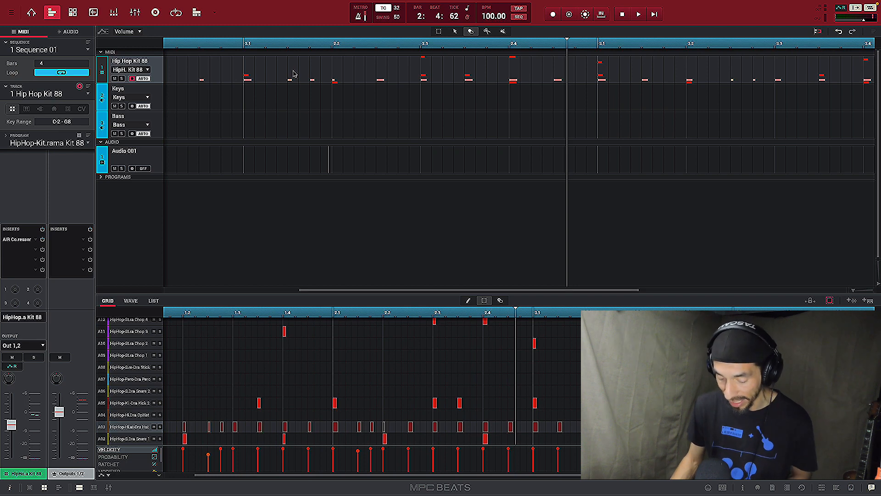
key("space")
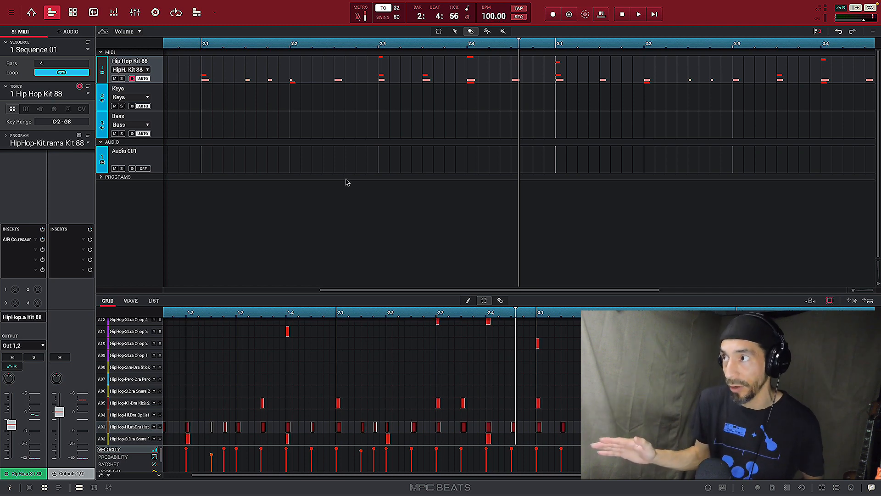
key("space")
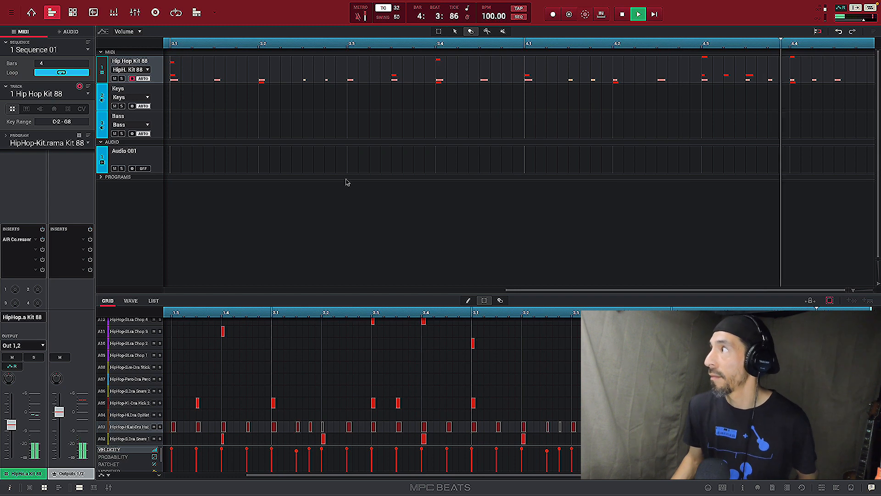
key("space")
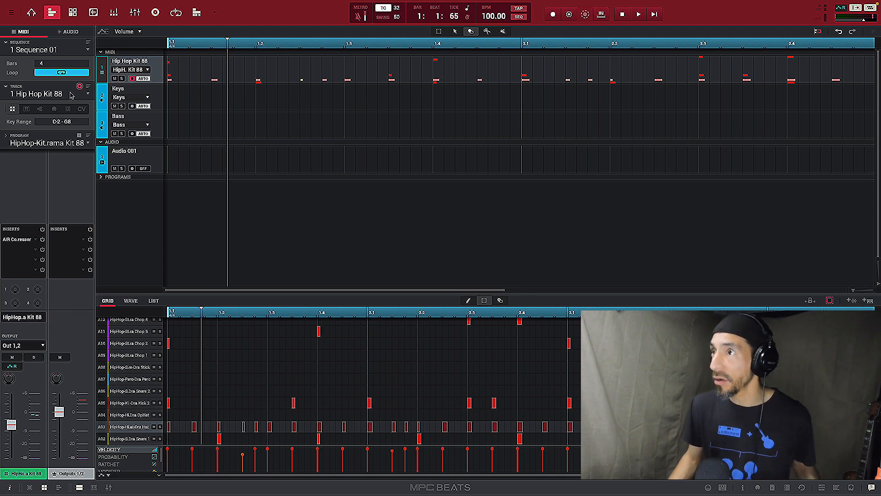
Make the Keys track current and show its piano-roll grid in the main view
left_click(89, 94)
left_click(67, 111)
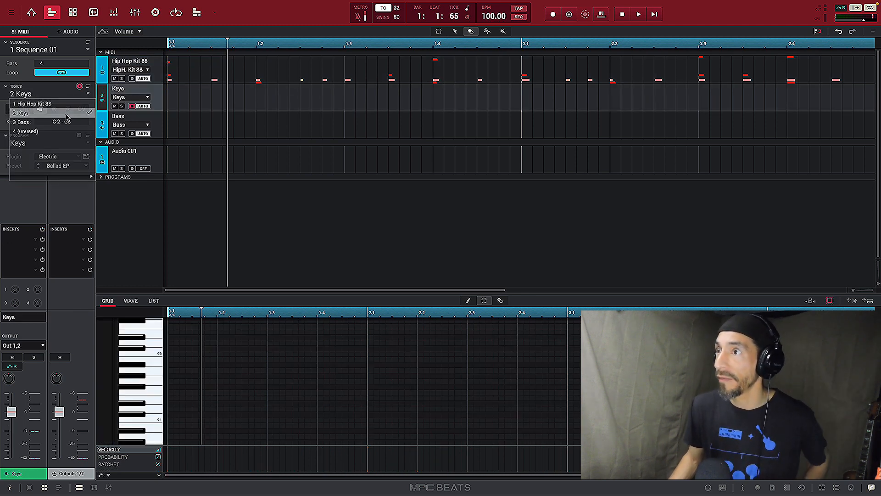
left_click(31, 13)
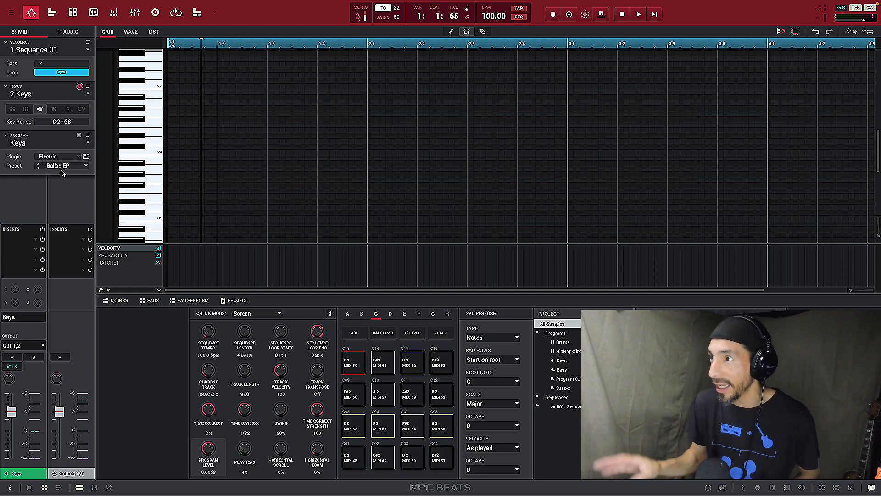
Rehearse over the beat, and overdub a four-bar keys melody with the Ballad EP preset
key("space")
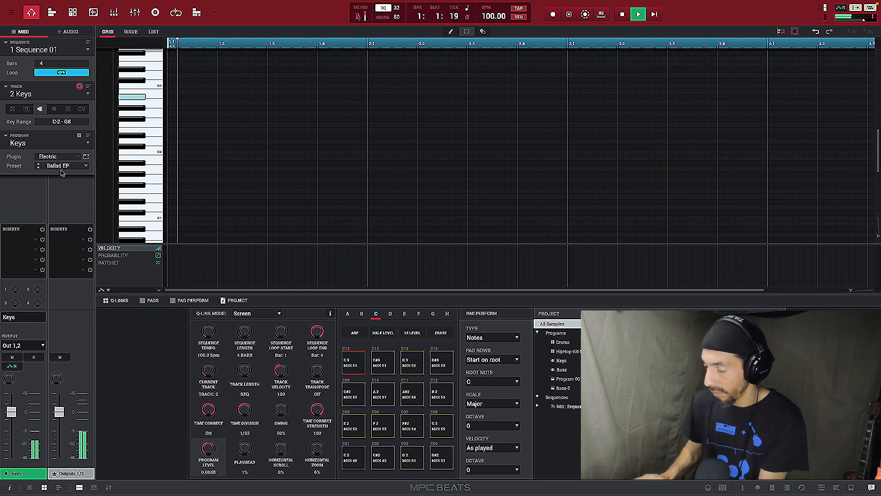
key("space")
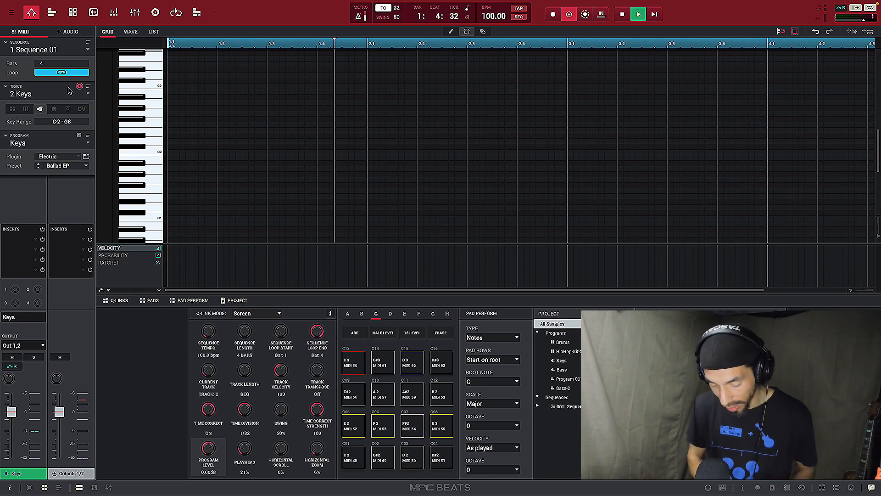
key("space")
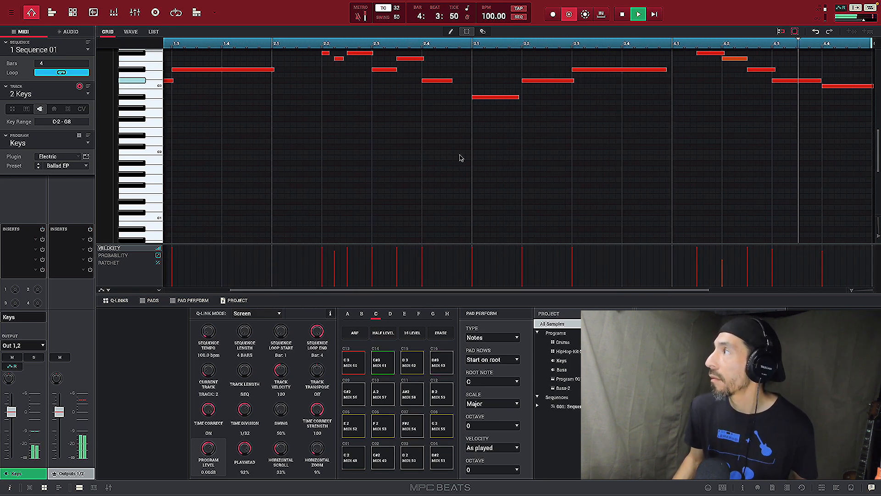
key("space")
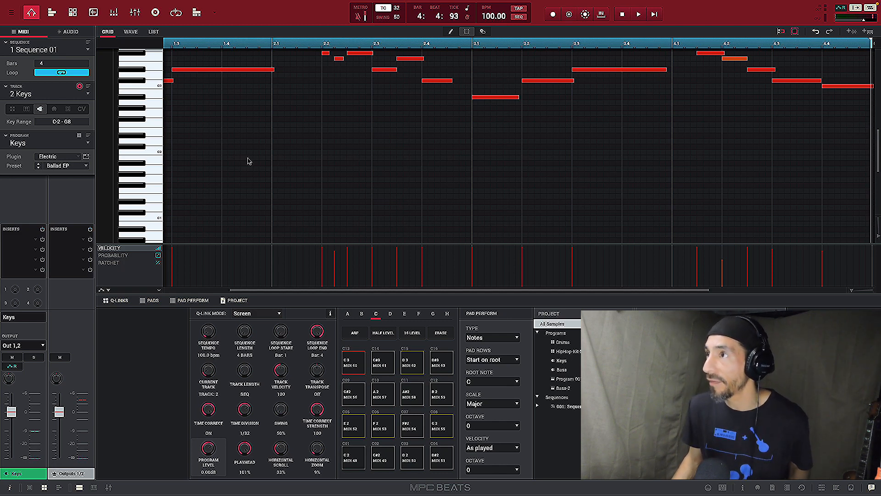
scroll(300, 141, "up", 3)
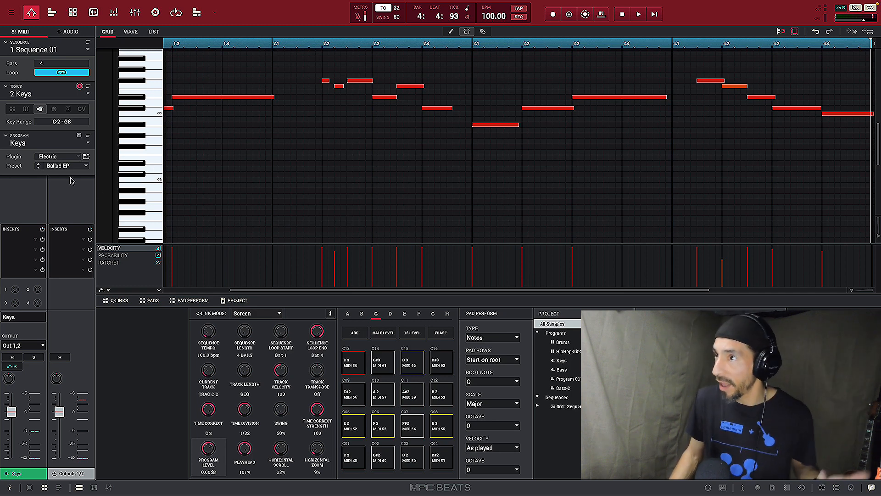
Open the Electric plugin on the Keys track, audition Wurli Chorus and load the Hybrid EP Pad preset during playback
left_click(86, 157)
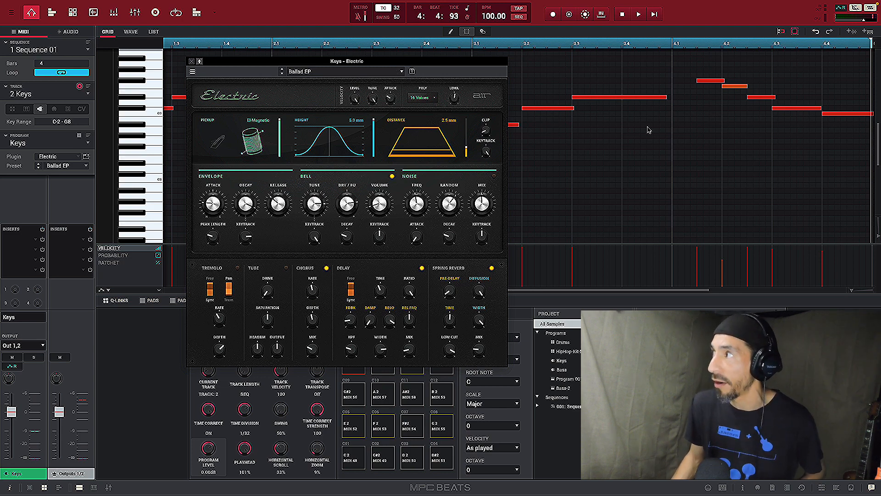
key("space")
left_click(402, 71)
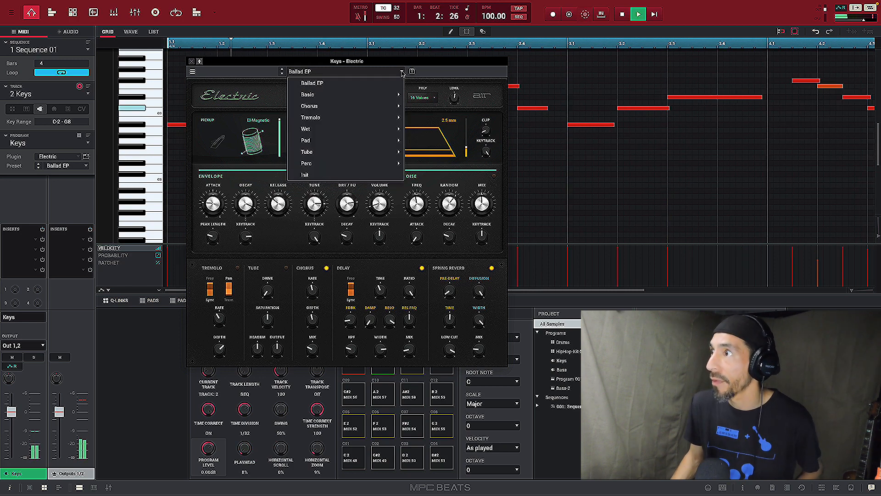
mouse_move(376, 95)
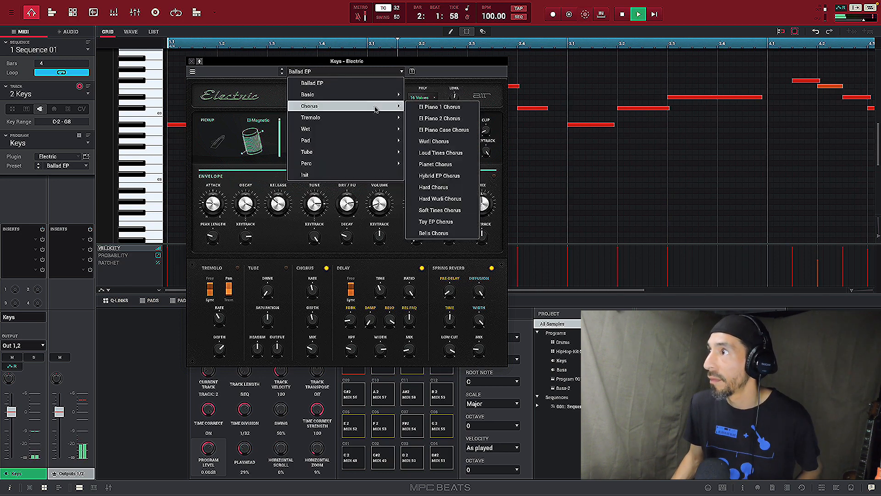
left_click(432, 142)
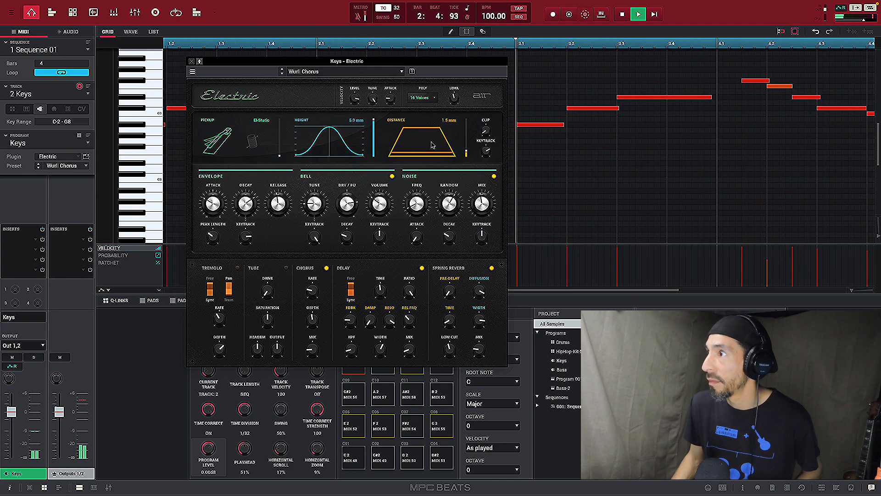
left_click(401, 72)
mouse_move(376, 140)
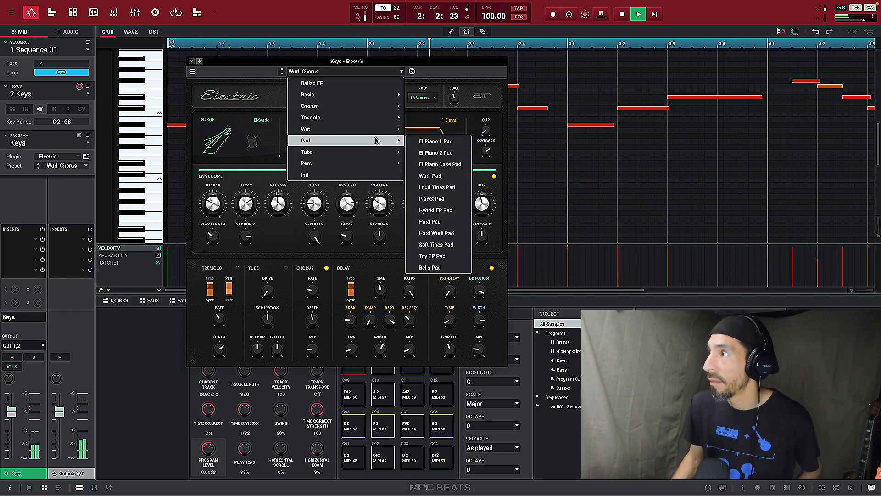
left_click(435, 210)
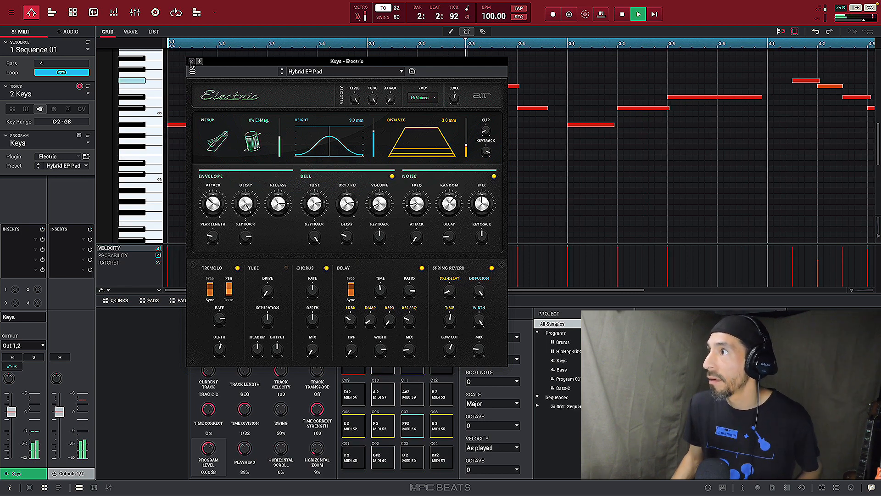
Adjust the Electric patch's envelope, noise mix and spring reverb mix while the sequence plays
left_click_drag(280, 205, 280, 248)
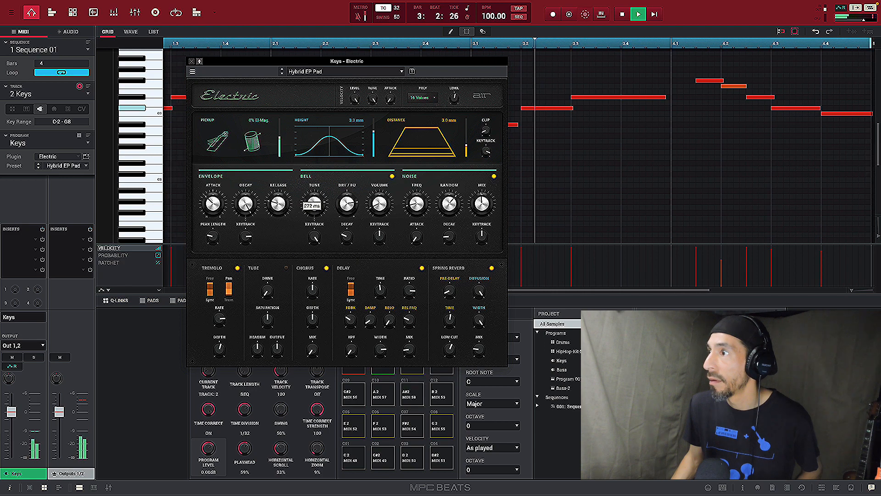
left_click_drag(247, 204, 221, 197)
mouse_move(217, 209)
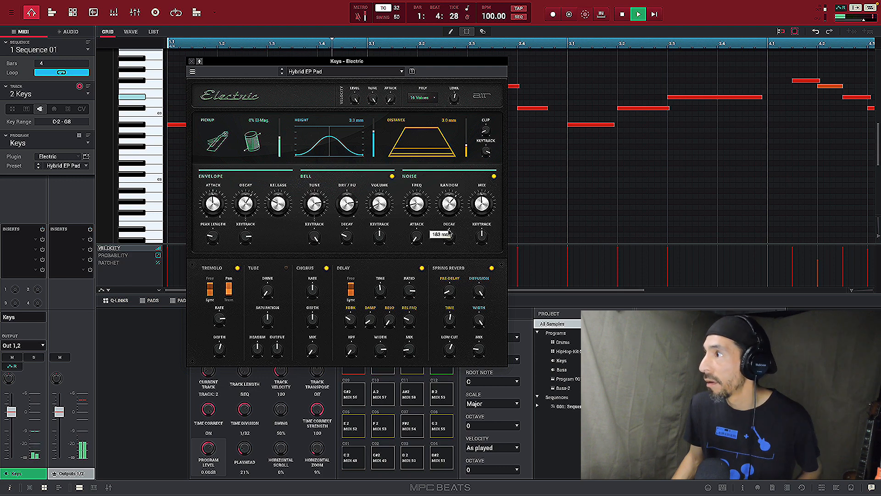
left_click_drag(481, 210, 481, 202)
left_click_drag(475, 355, 474, 352)
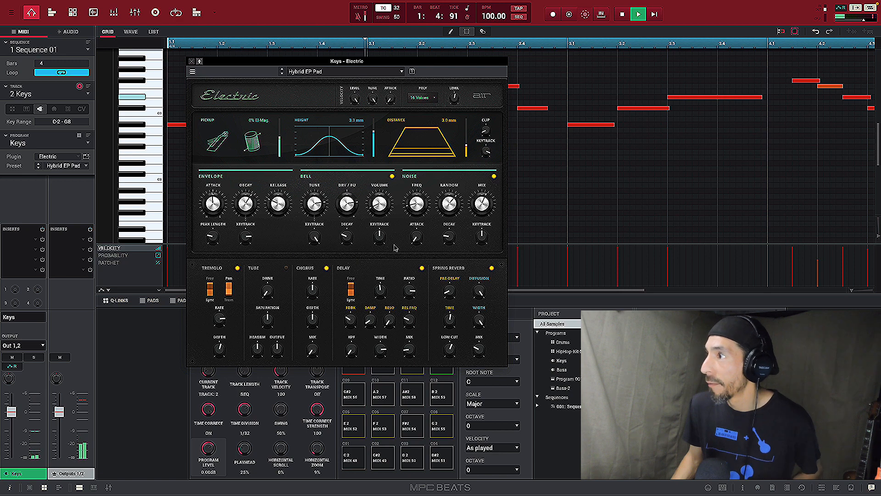
Raise the Electric output level slightly, set its polyphony to 2 Voices and close the plugin
left_click_drag(454, 98, 457, 98)
left_click(423, 98)
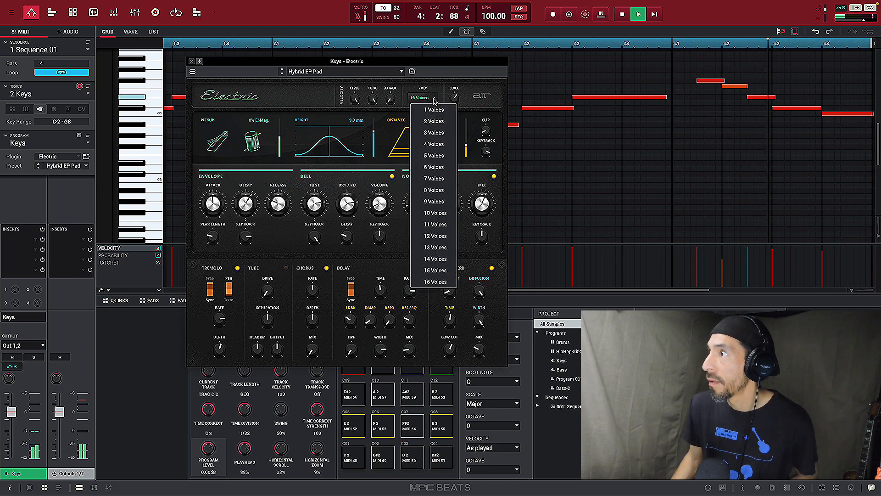
left_click(440, 120)
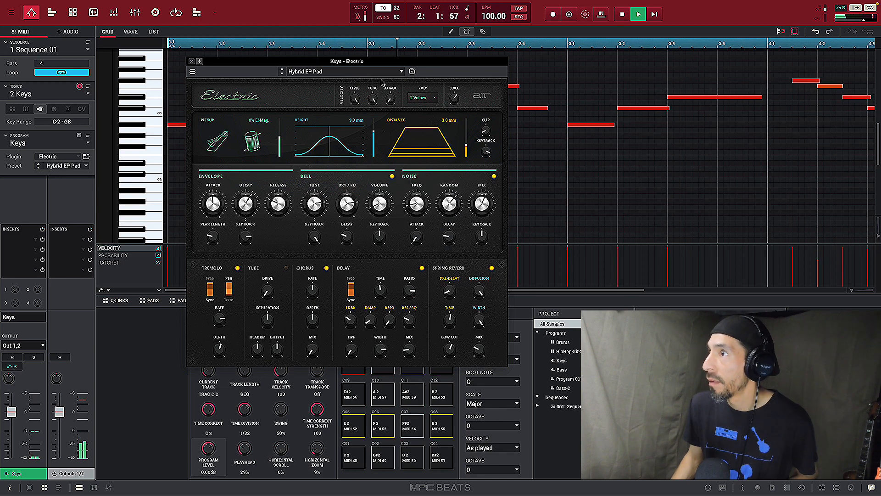
left_click(192, 61)
Set the Keys program level to +1.02 dB and stop playback
mouse_move(13, 415)
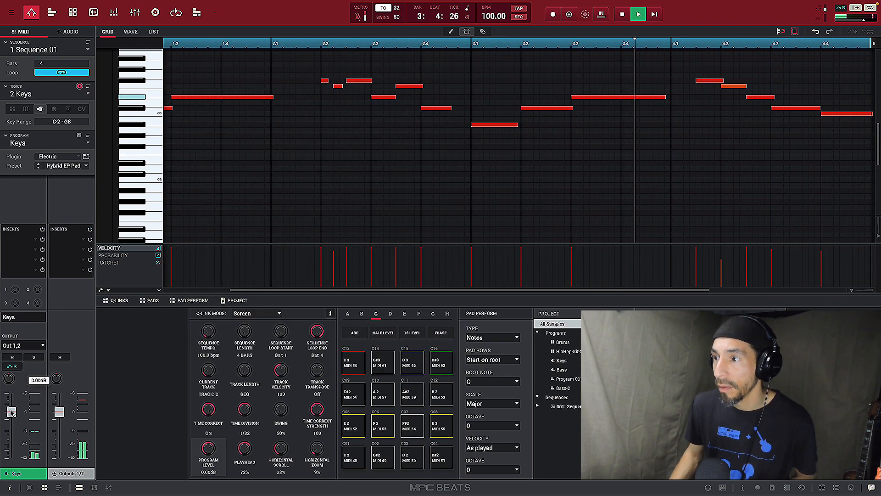
left_click_drag(12, 416, 11, 410)
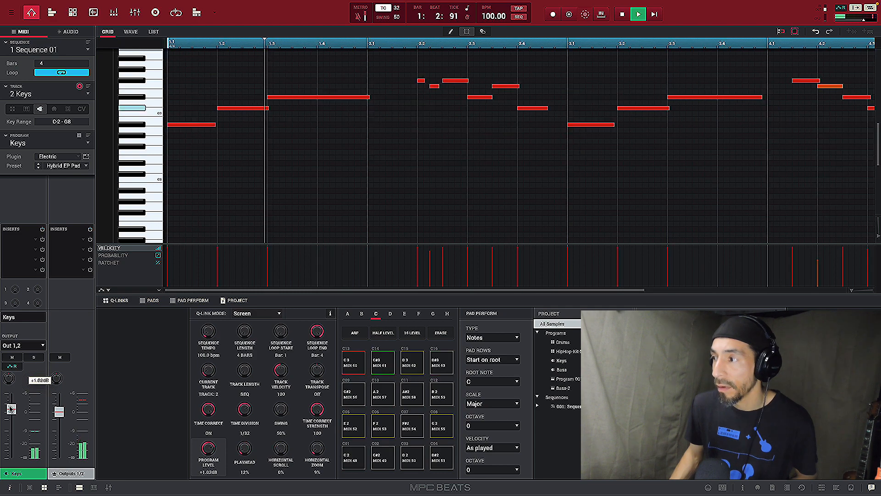
key("space")
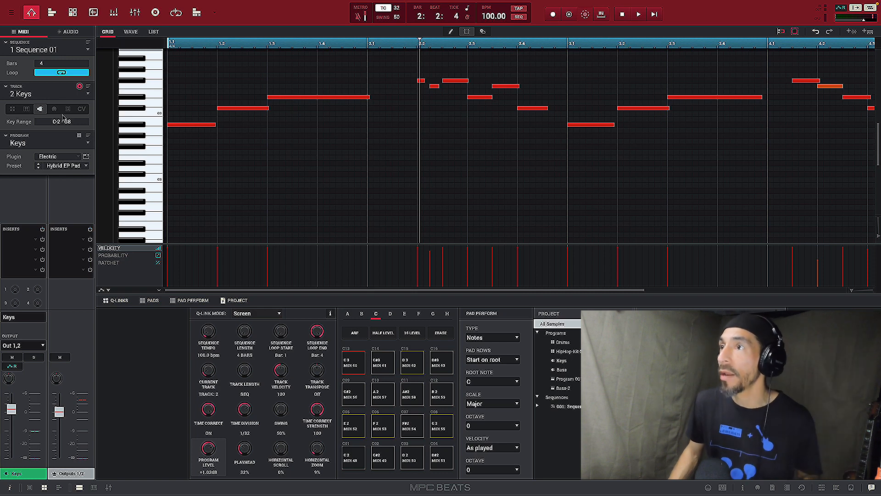
Switch to the Bass track and rehearse a bass line along with the looping sequence
left_click(87, 95)
left_click(77, 119)
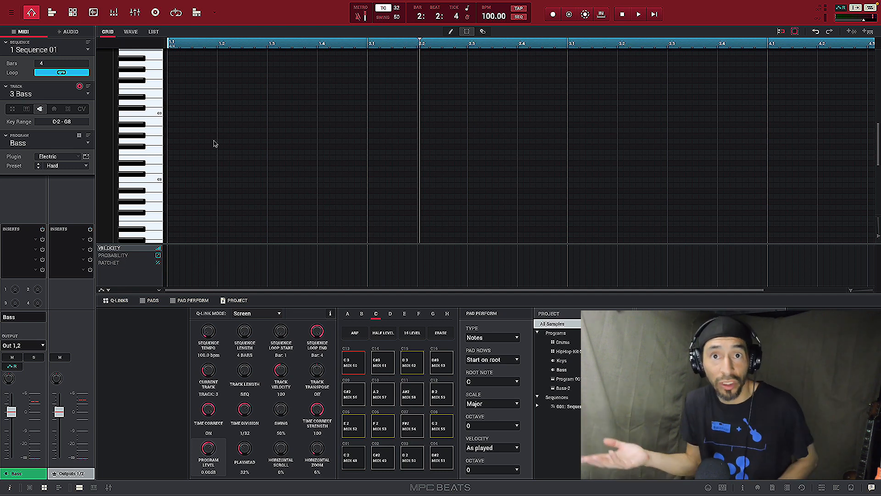
key("space")
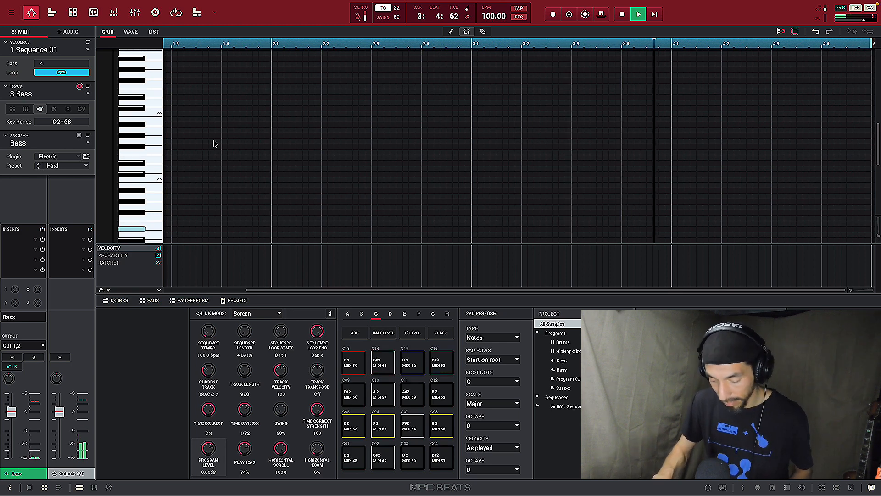
key("space")
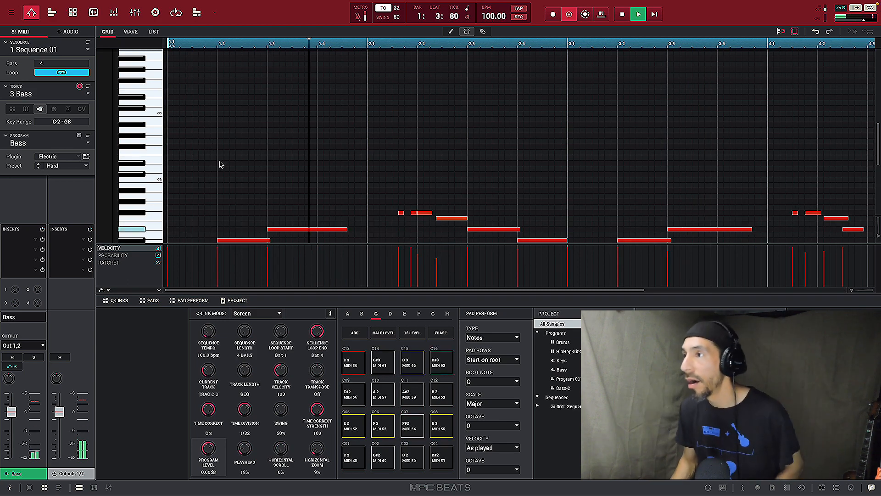
Stop the first bass recording and undo the whole take
scroll(228, 187, "down", 3)
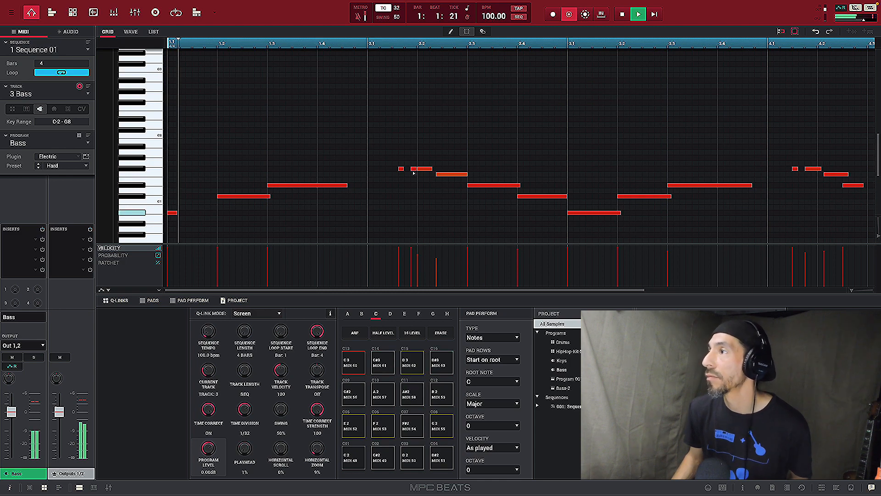
left_click_drag(401, 47, 393, 25)
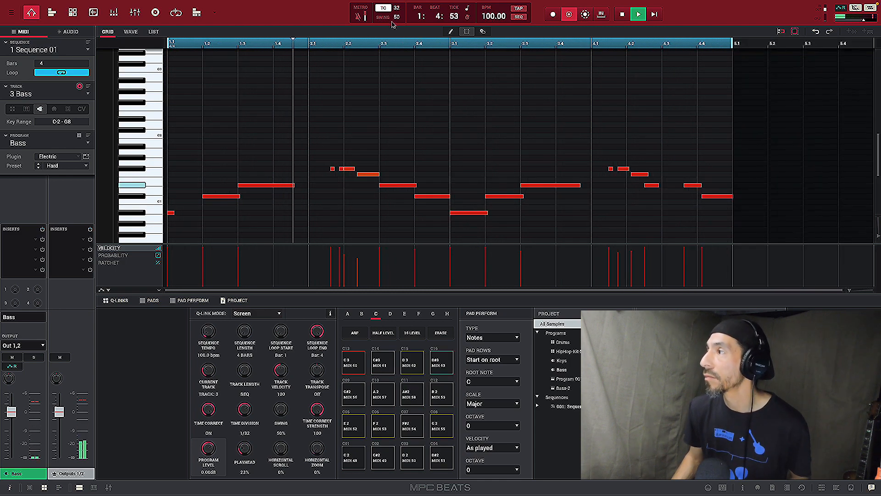
key("space")
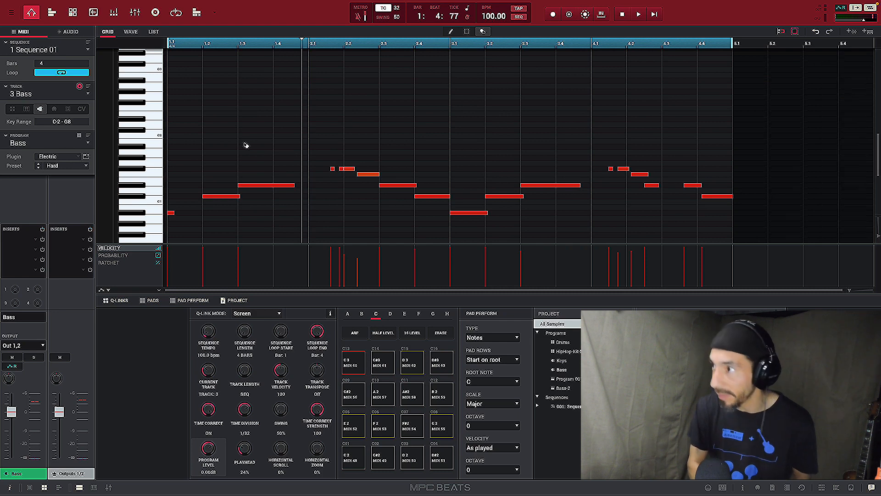
key("ctrl+z")
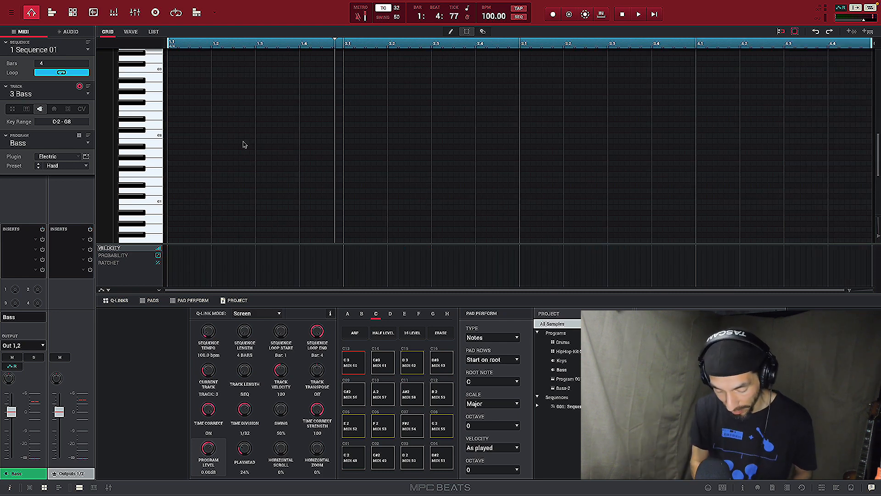
Record a new bass line over the four-bar loop on the Bass track and stop recording
key("space")
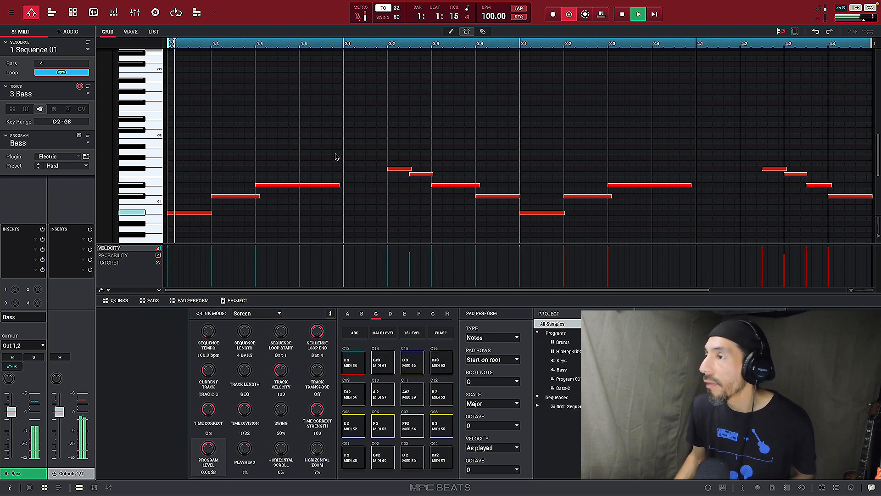
key("space")
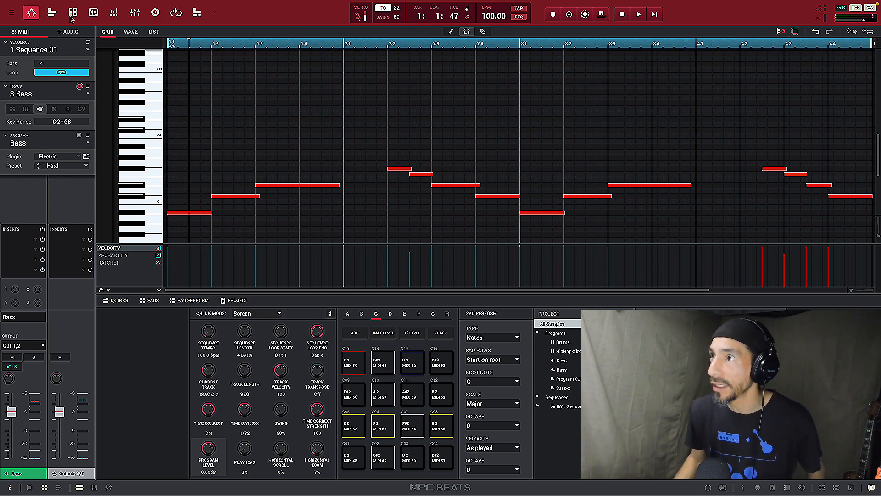
Show all tracks in the arrangement, fit the four bars in view and play the loop with the Keys track selected
left_click(53, 12)
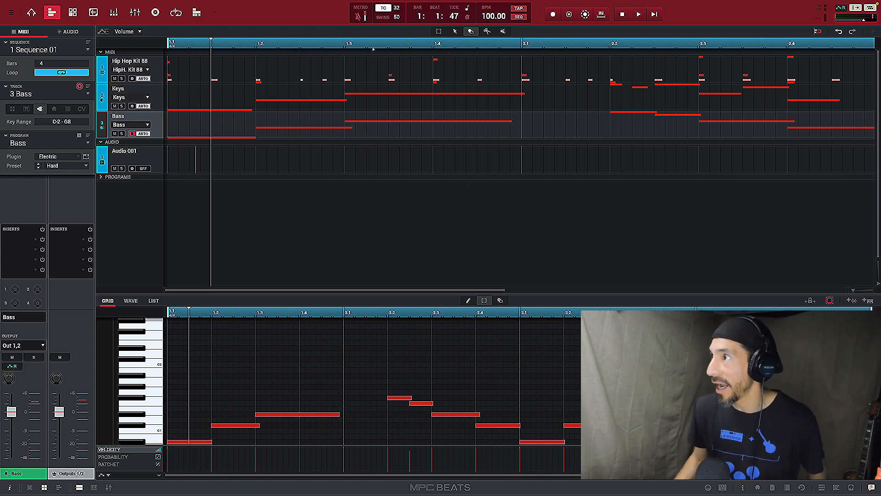
left_click_drag(373, 48, 362, 10)
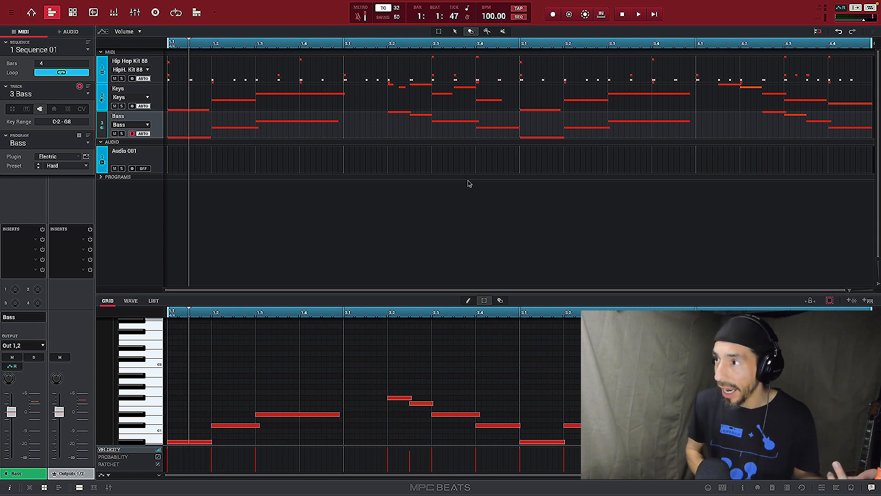
key("space")
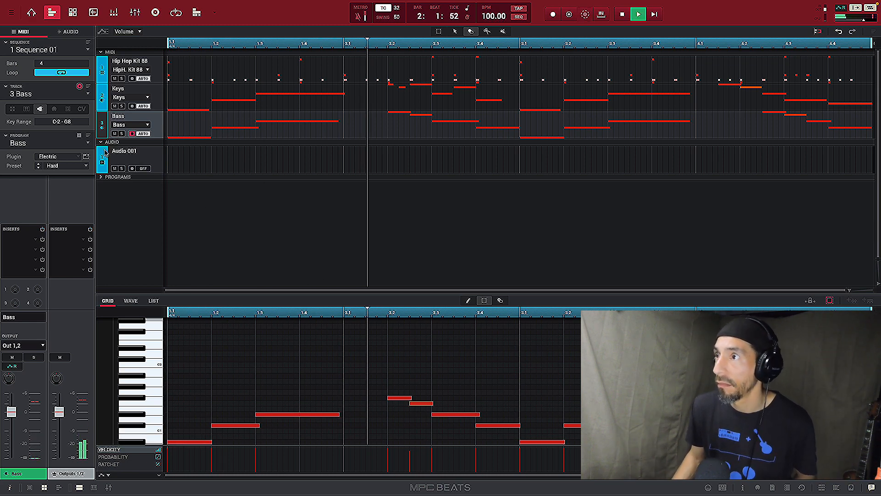
left_click(153, 95)
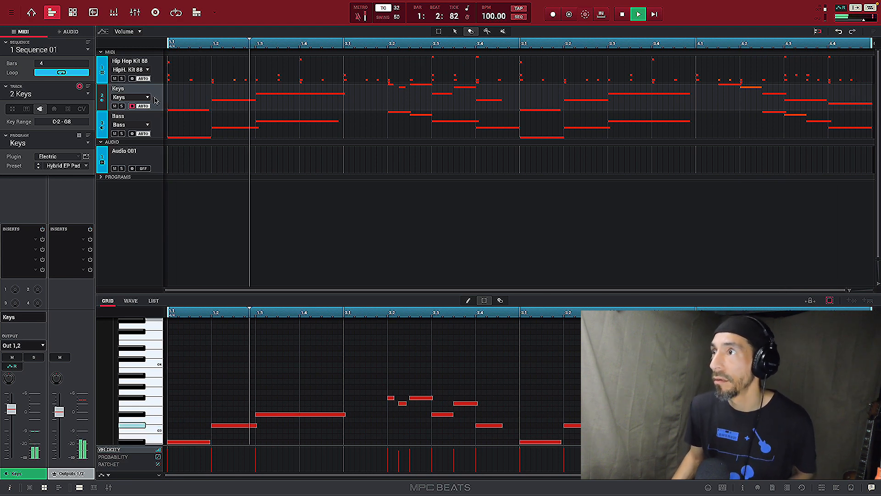
key("space")
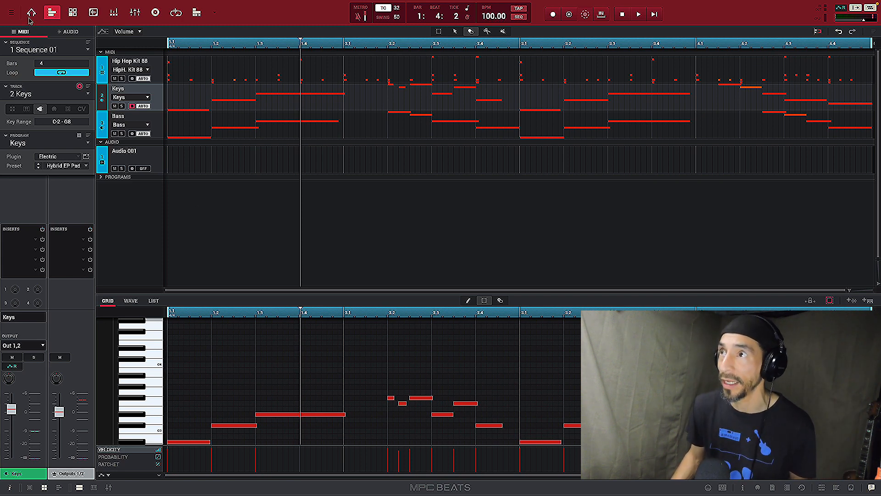
Double the sequence length to 8 bars and fit the whole sequence in view
left_click(11, 14)
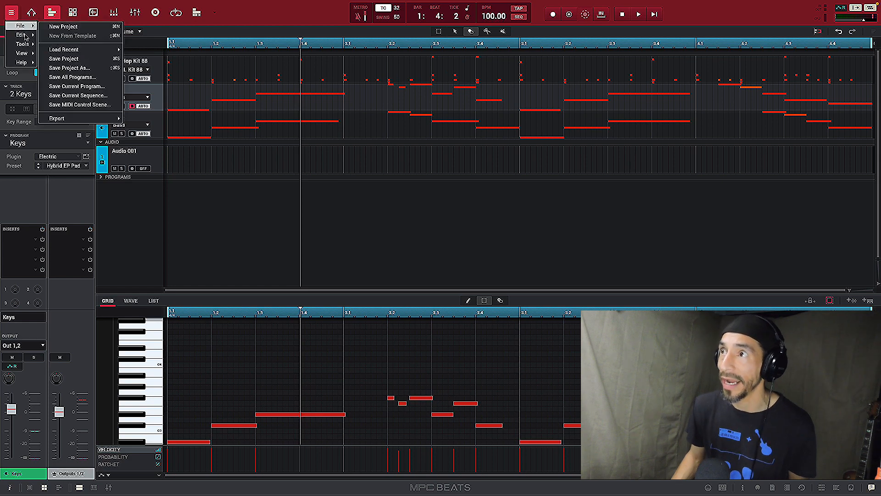
mouse_move(26, 36)
mouse_move(87, 189)
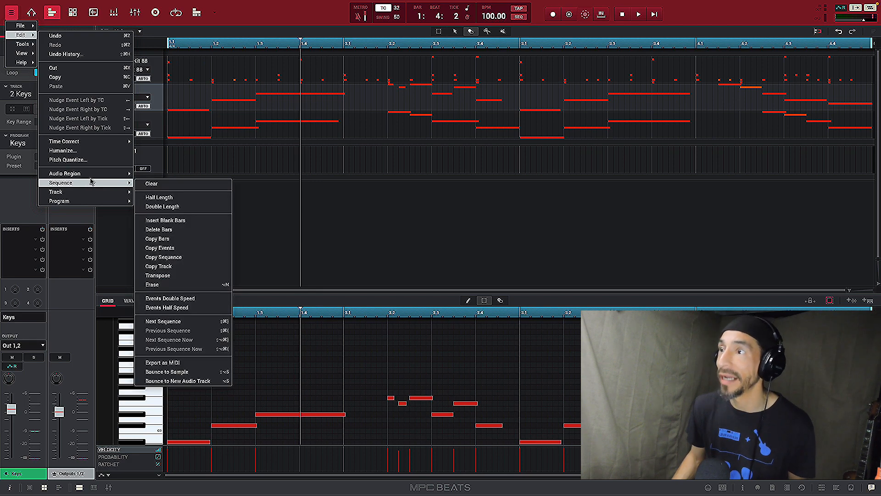
left_click(163, 208)
left_click_drag(287, 47, 280, 2)
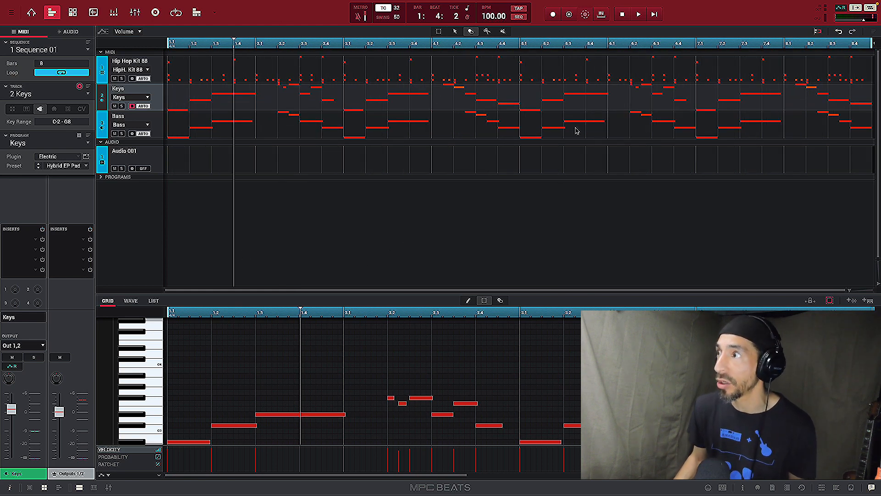
Double the sequence length again to 16 bars
left_click(11, 13)
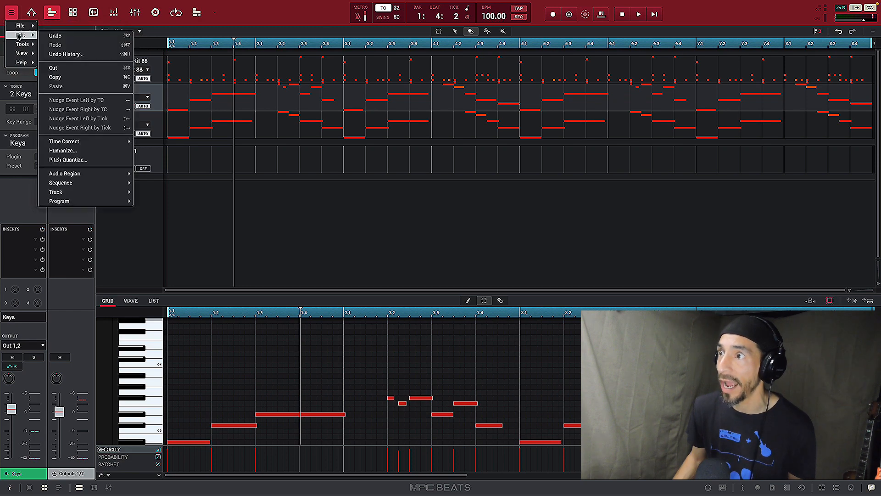
mouse_move(98, 186)
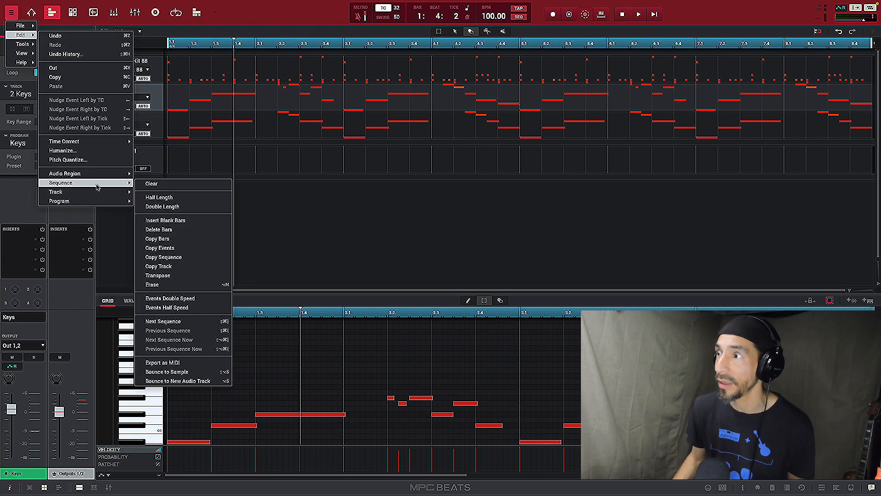
left_click(165, 207)
left_click_drag(314, 41, 298, 2)
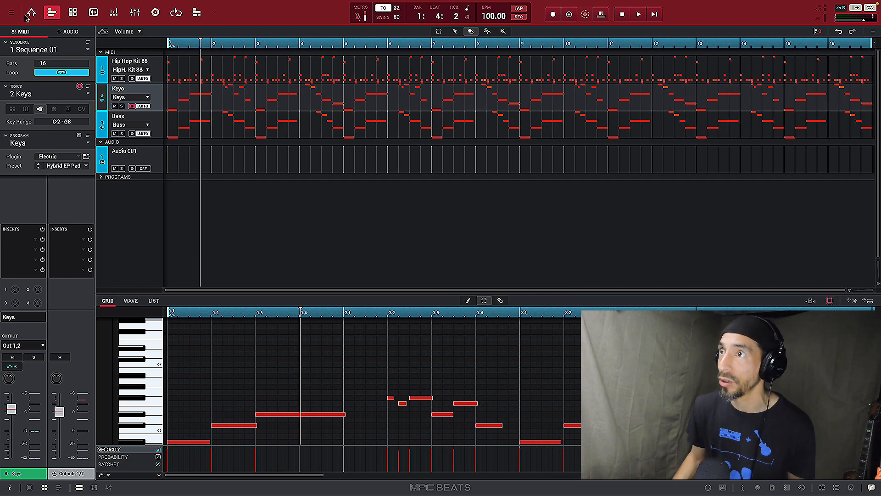
Double the sequence length once more to reach 32 bars
left_click(11, 12)
mouse_move(18, 37)
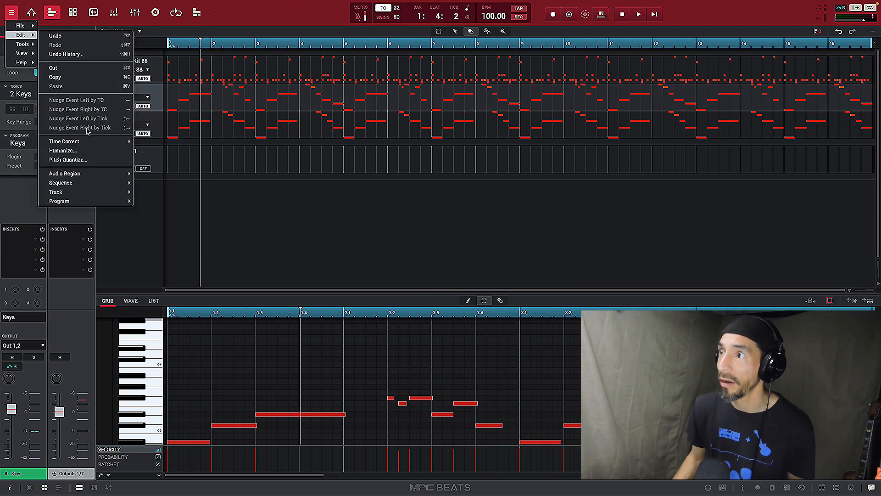
mouse_move(84, 182)
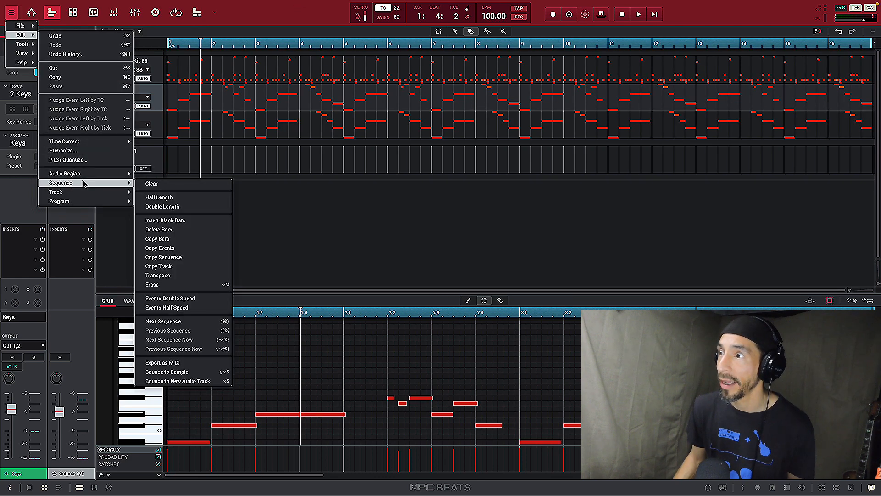
left_click(160, 207)
left_click_drag(352, 48, 340, 3)
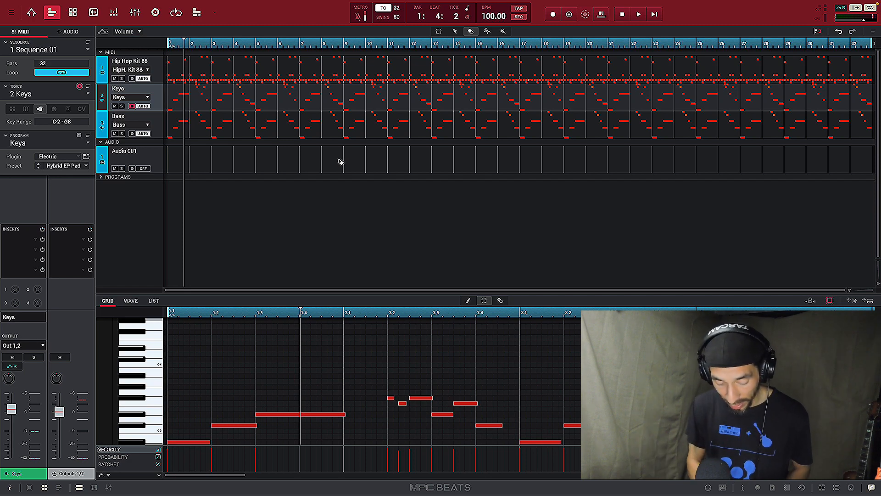
Start saving the project and create a folder named "This today" inside the MPC Beats documents folder
key("super+s")
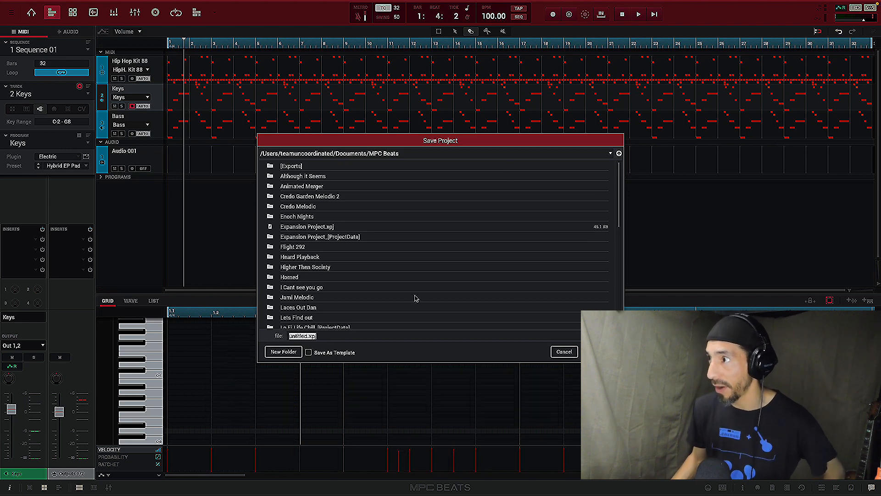
scroll(439, 208, "down", 10)
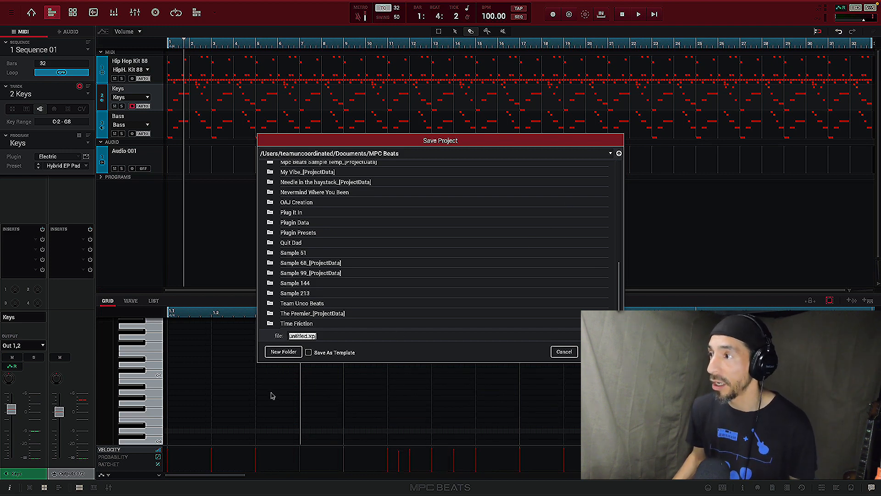
left_click(282, 355)
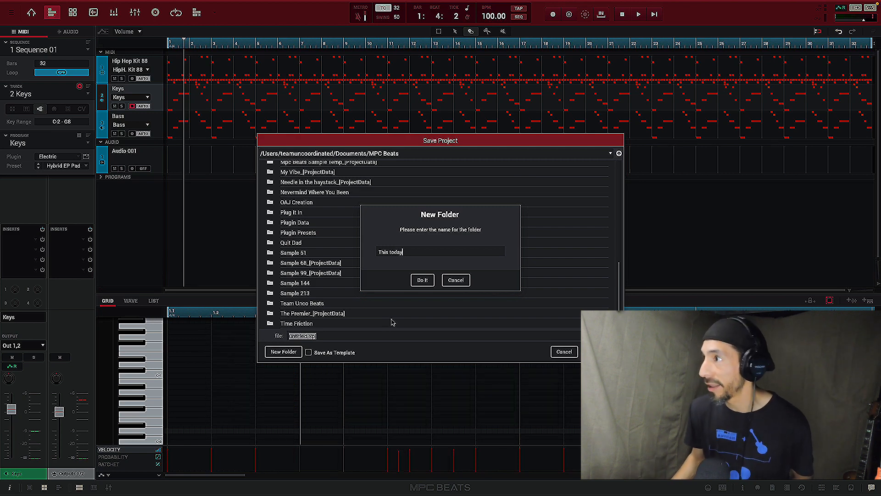
left_click(422, 280)
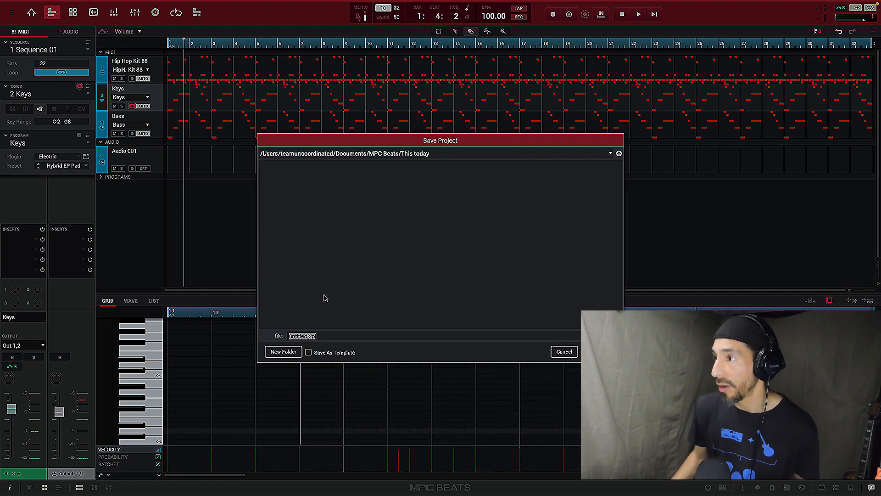
Name the project file "This today" and save it in the new folder
left_click(320, 336)
left_click_drag(320, 336, 272, 337)
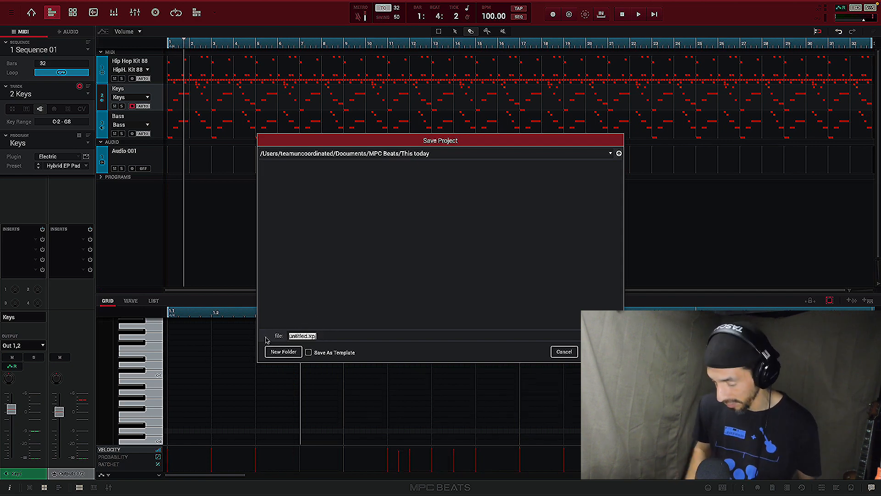
key("BackSpace")
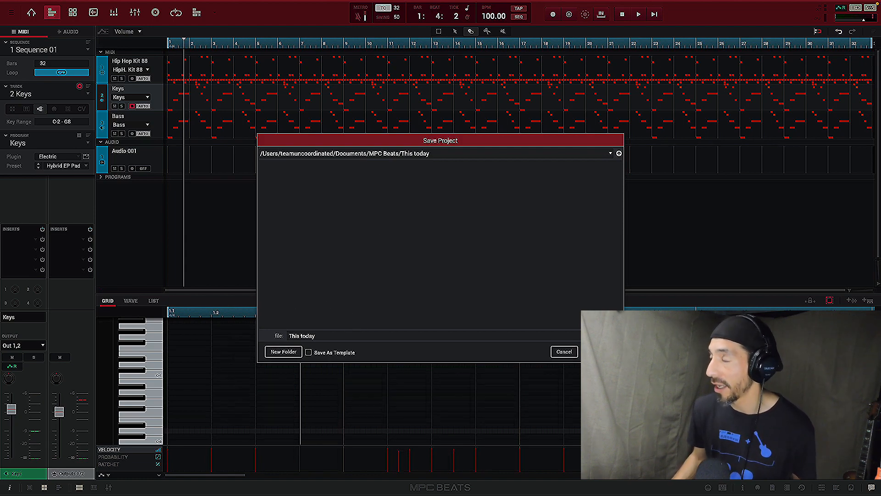
key("Return")
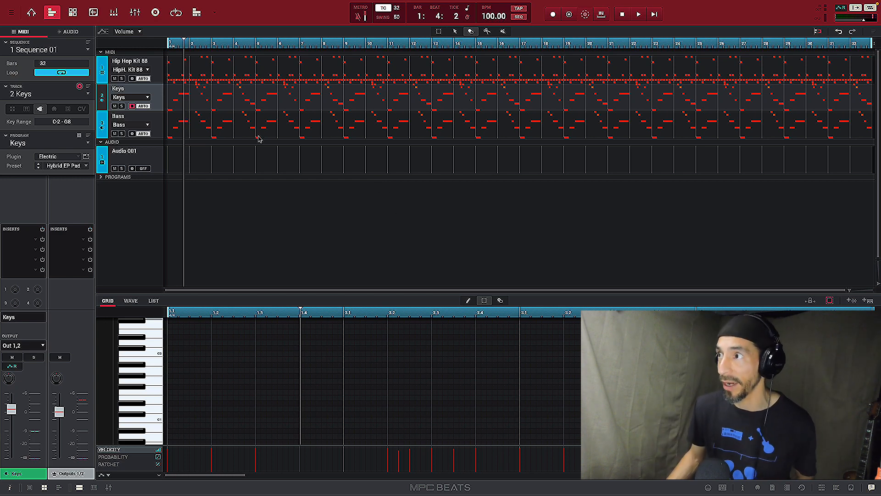
Start an audio mixdown export of the 32-bar sequence and choose mp3 as the file format
left_click(12, 13)
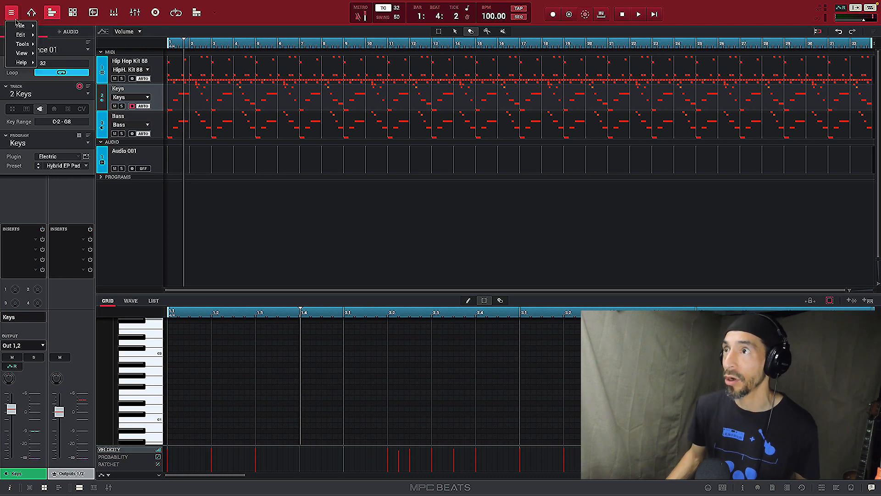
mouse_move(19, 28)
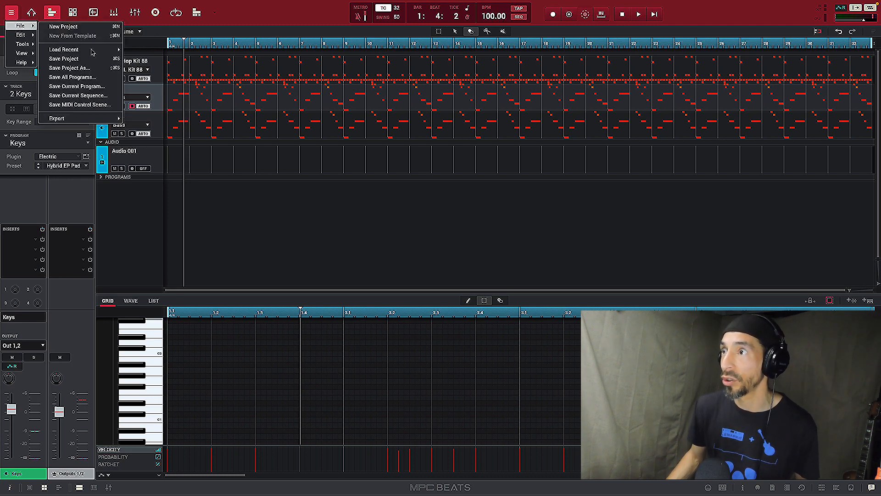
mouse_move(103, 120)
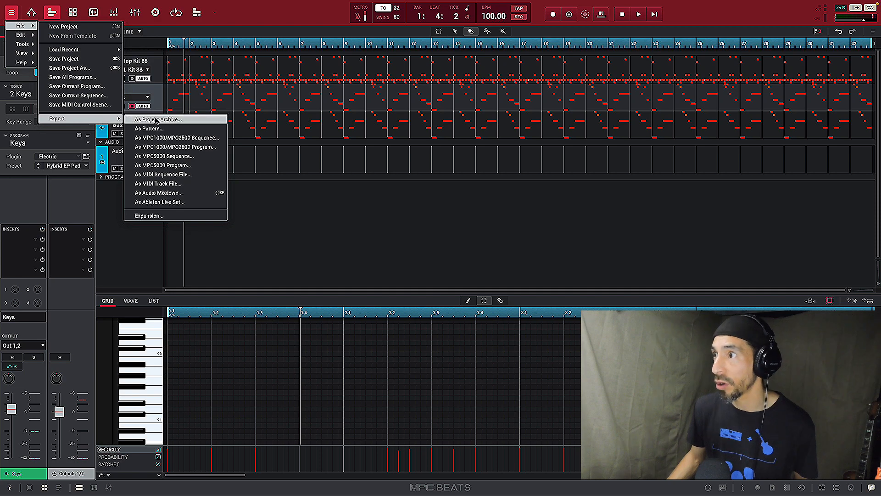
left_click(183, 194)
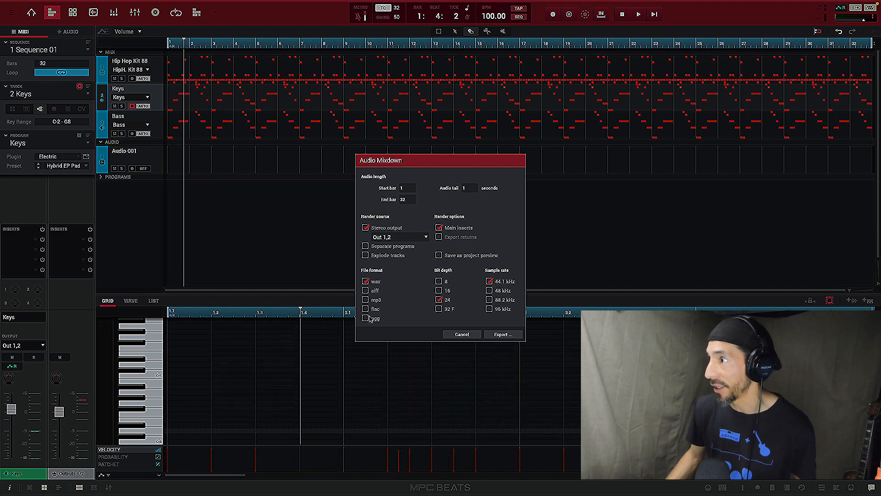
left_click(366, 299)
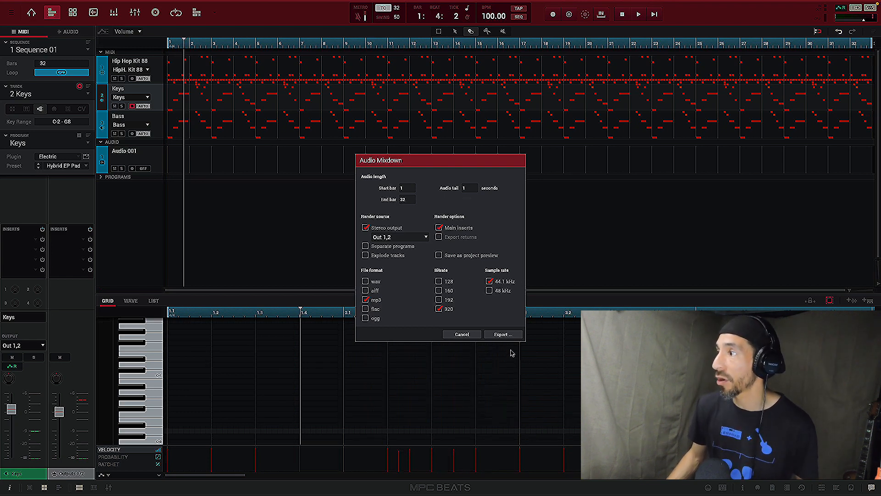
Export the mixdown to the Desktop folder as "This today.mp3"
left_click(503, 334)
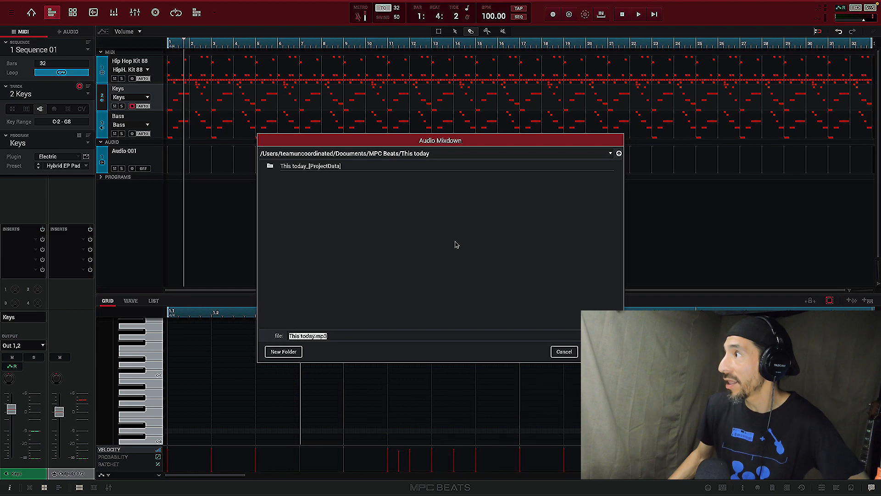
left_click(611, 154)
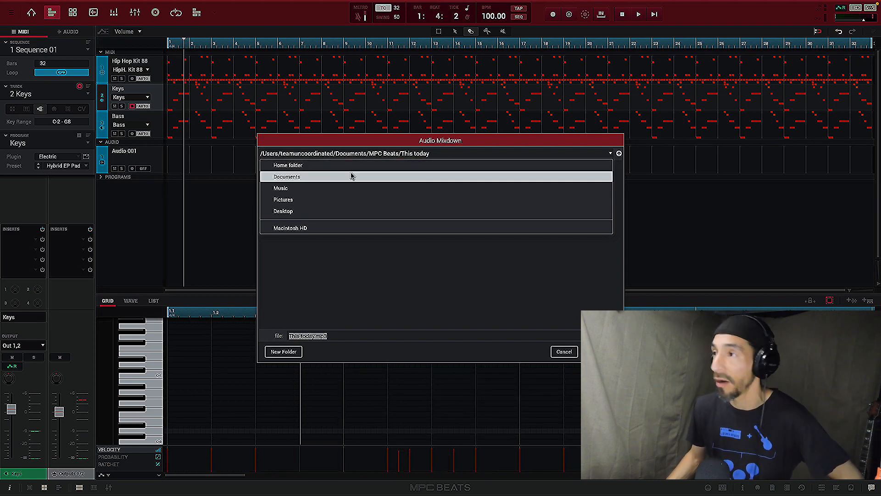
left_click(364, 211)
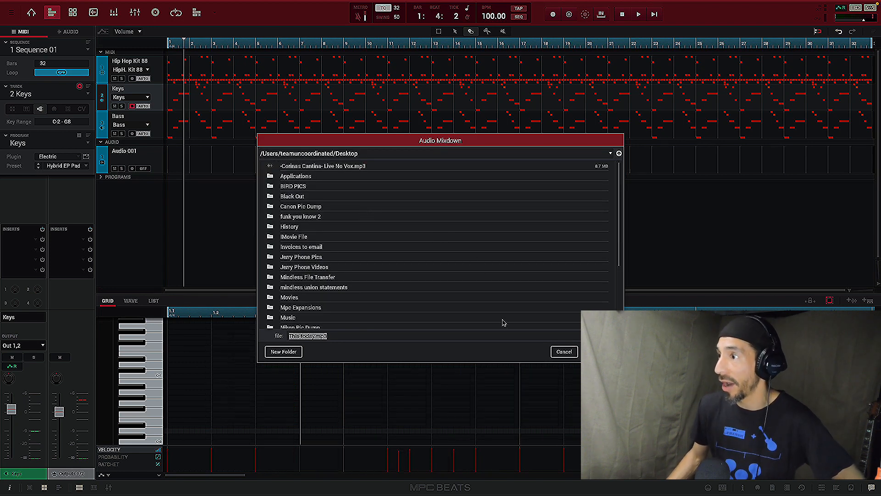
key("Return")
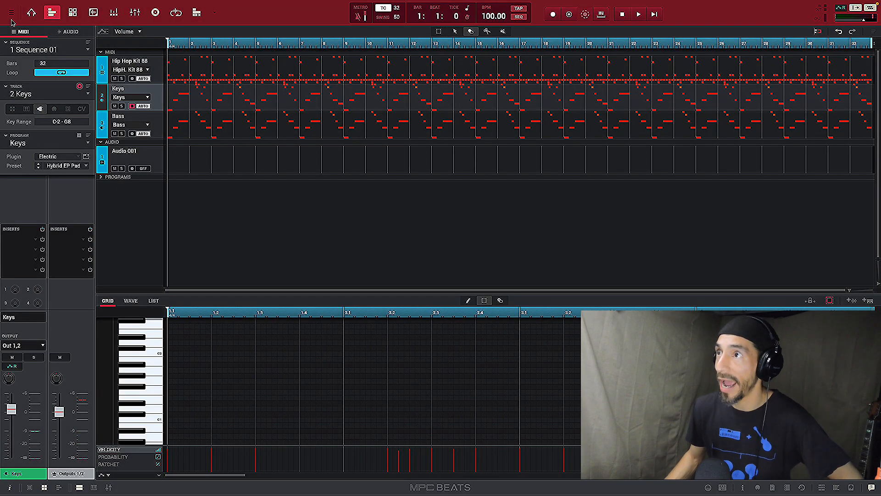
Minimise the MPC Beats window and play "This today.mp3" from the desktop in the Music app, keeping the queued songs
mouse_move(23, 5)
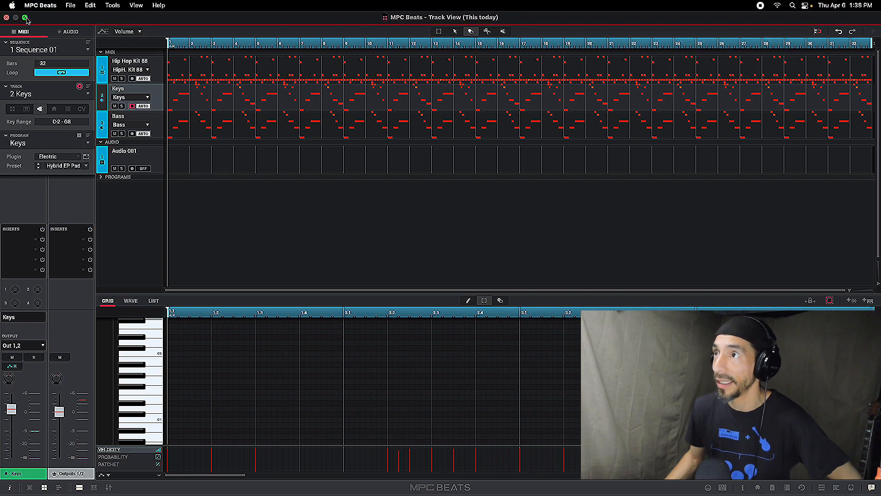
left_click(24, 17)
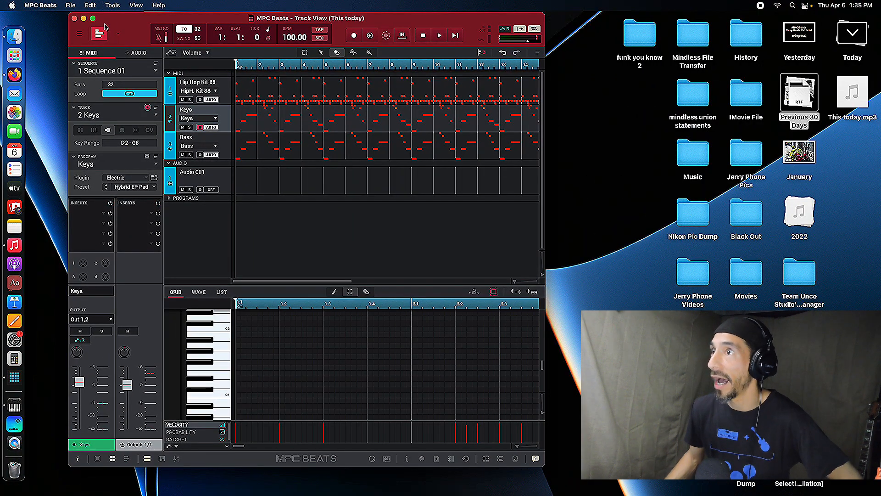
left_click(84, 18)
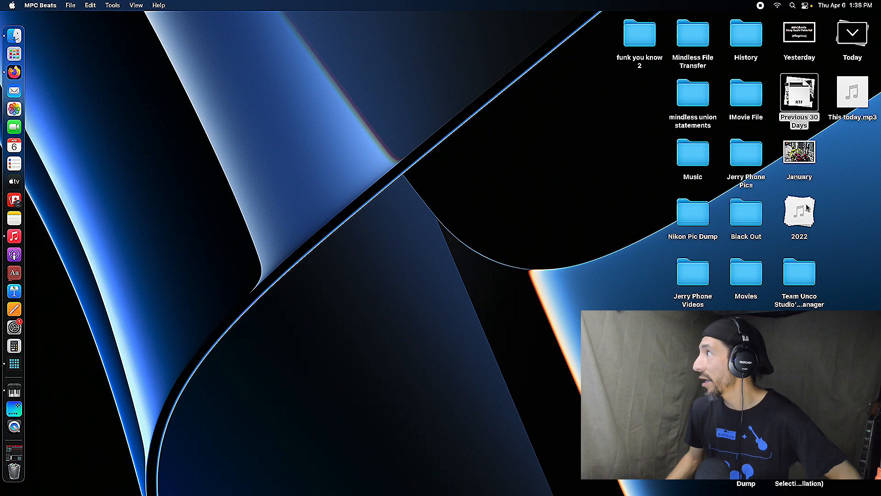
double_click(853, 99)
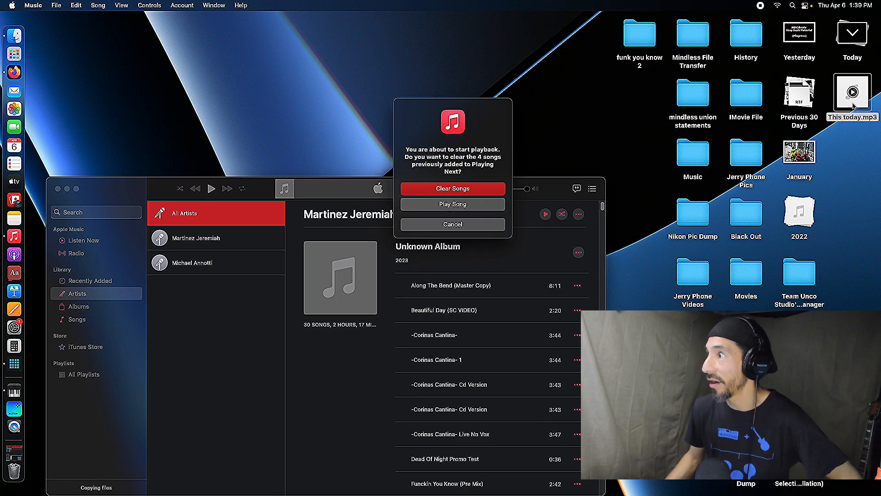
left_click(468, 207)
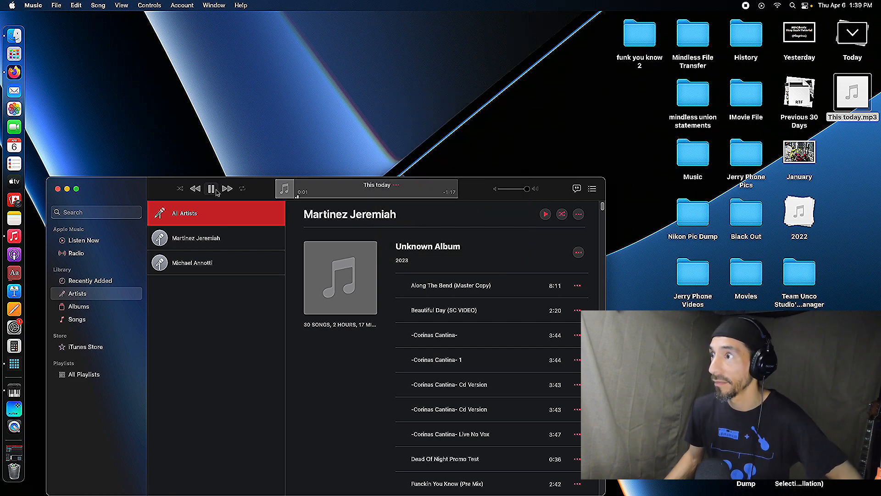